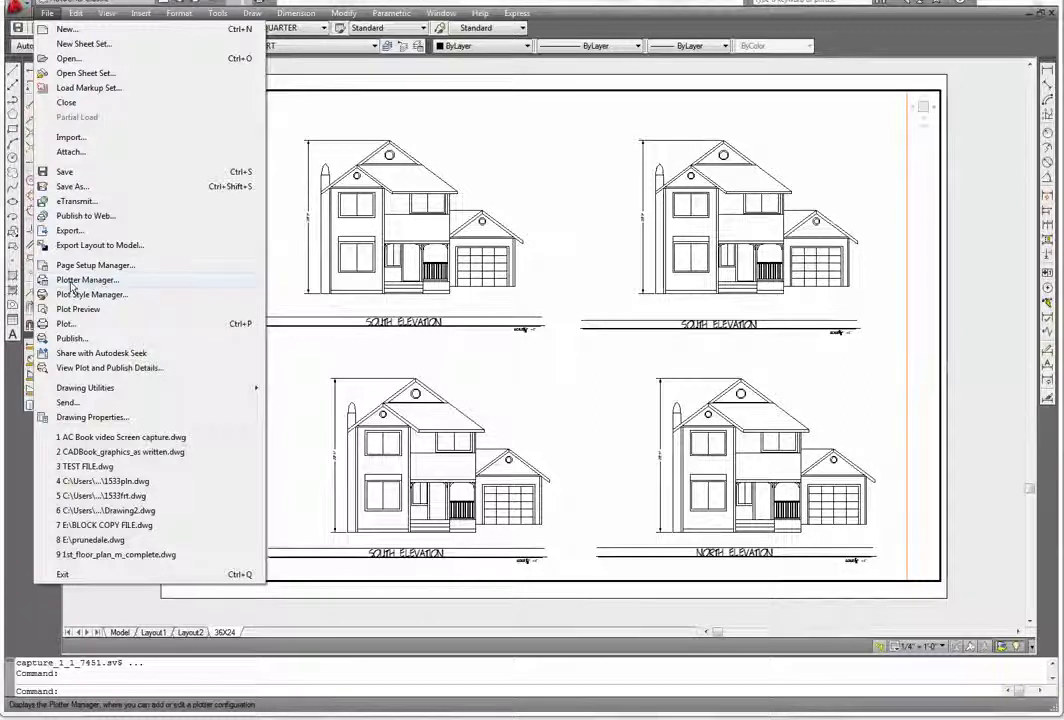
Open the Plotter Manager and start the Add-A-Plotter Wizard, continuing past its introduction page.
click(72, 284)
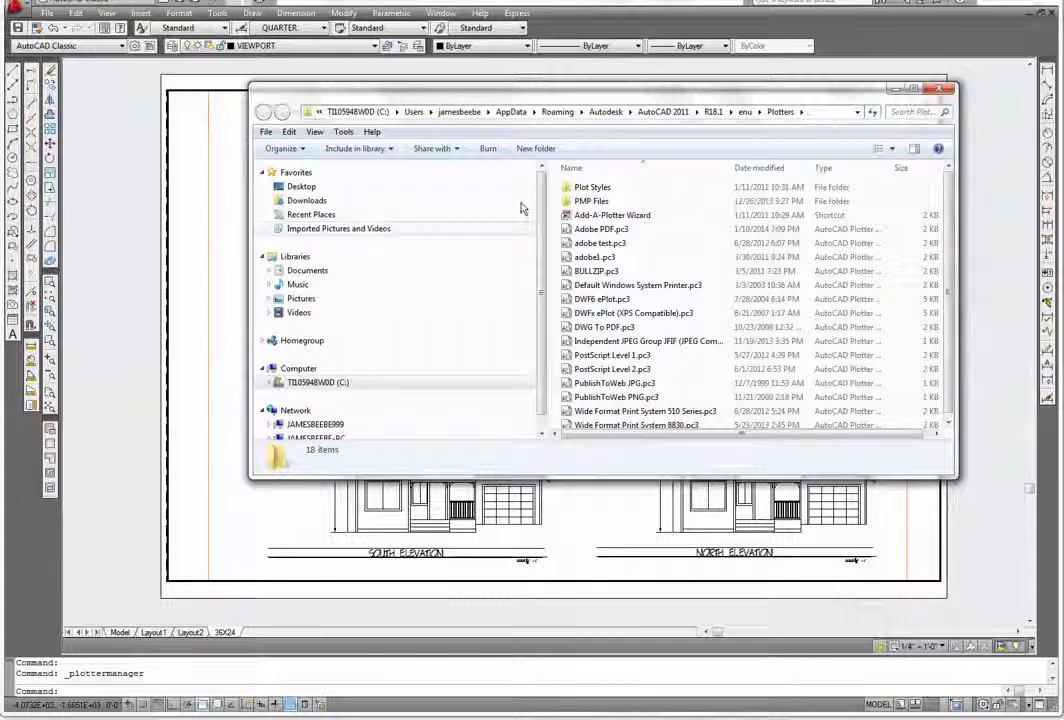
click(620, 218)
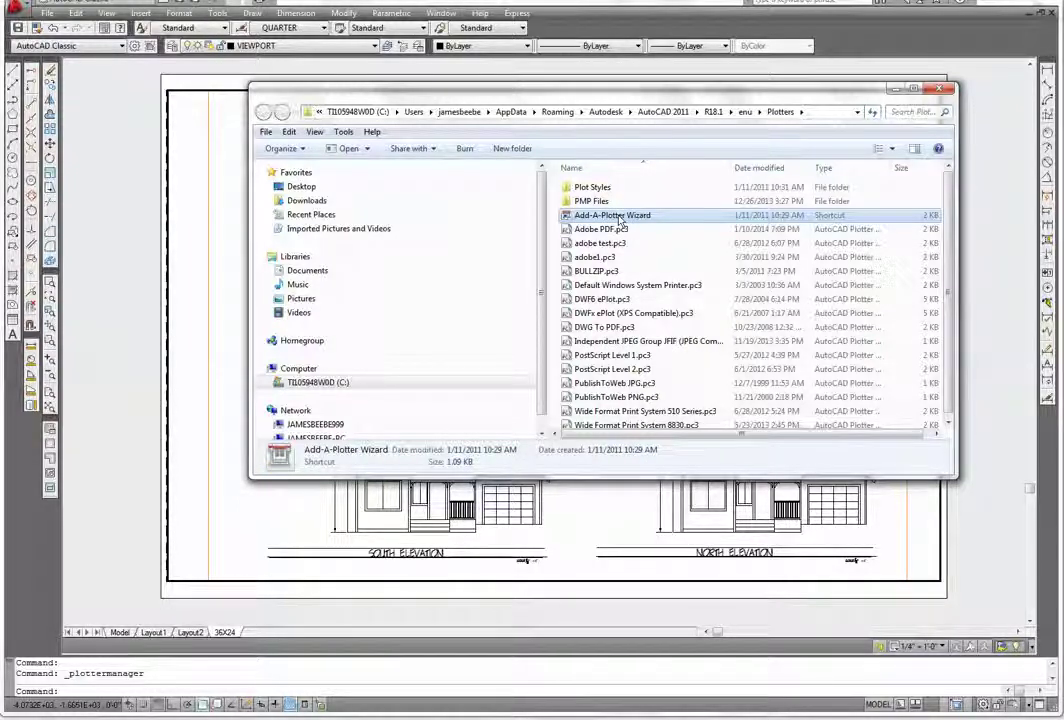
double_click(622, 217)
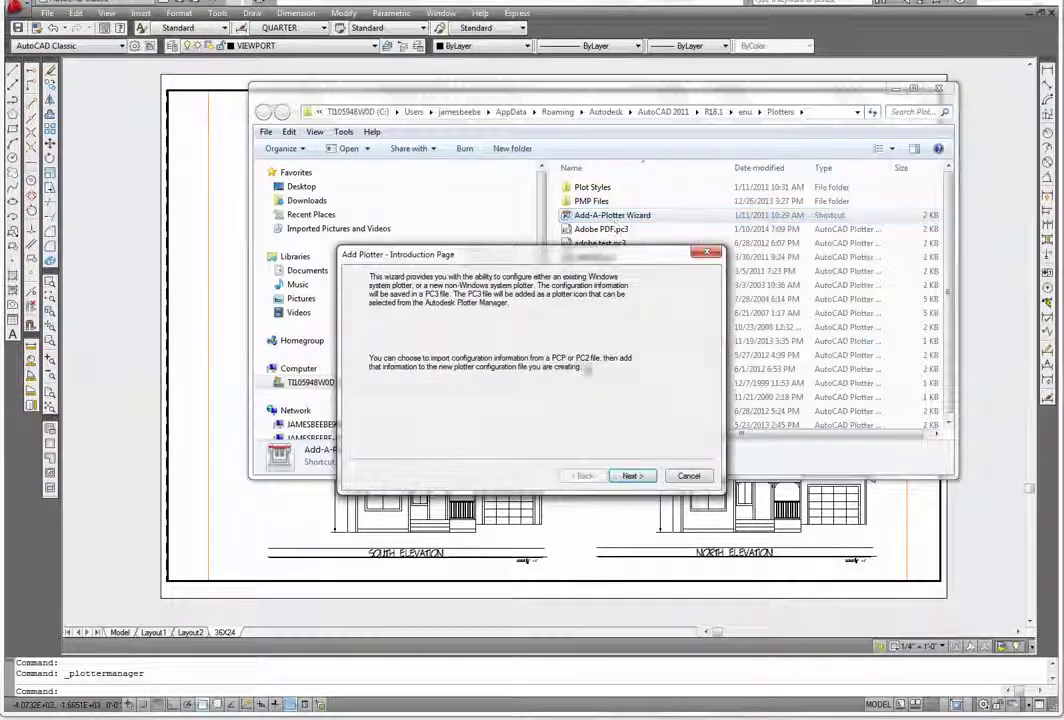
drag(527, 259, 544, 163)
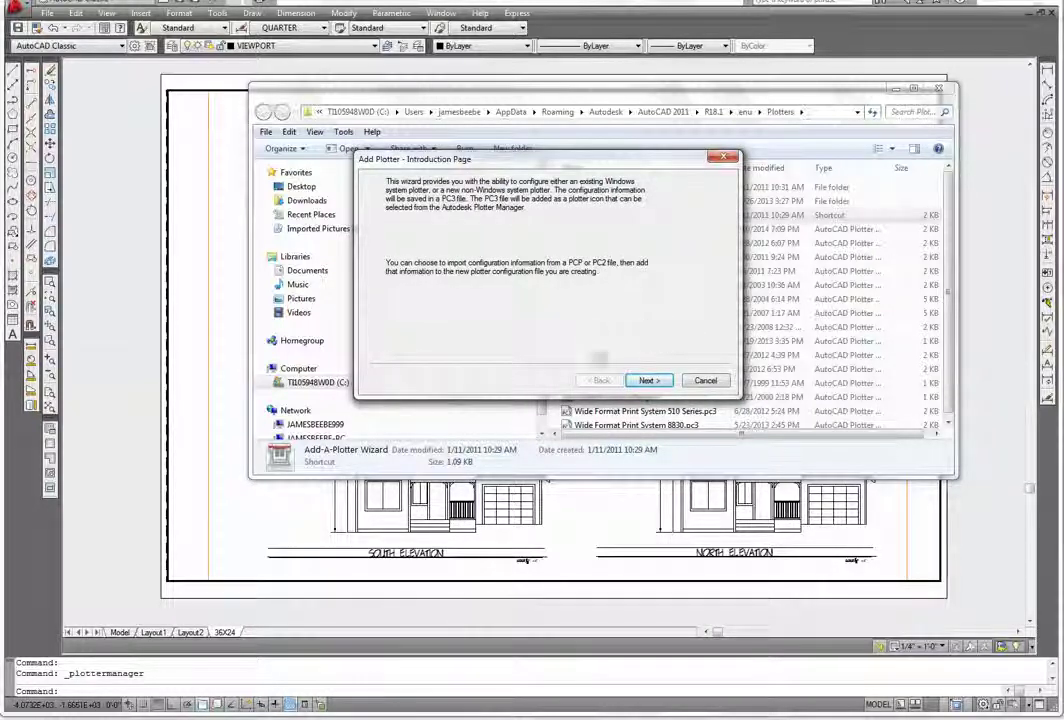
click(648, 382)
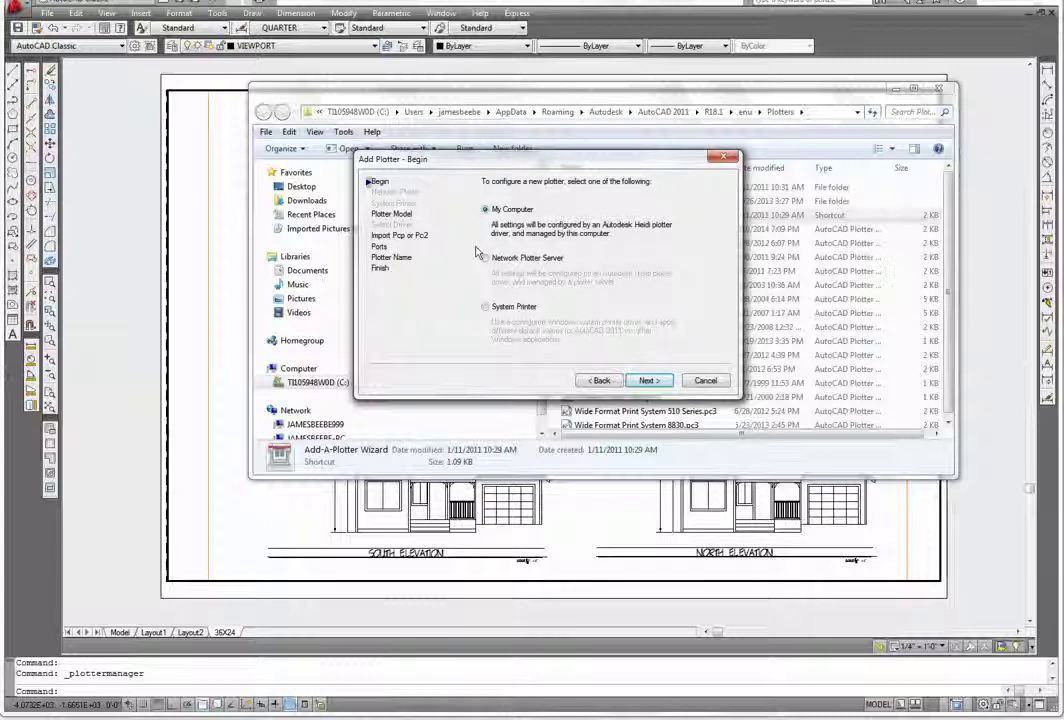
Choose My Computer as the configuration type for the new plotter and continue.
click(485, 210)
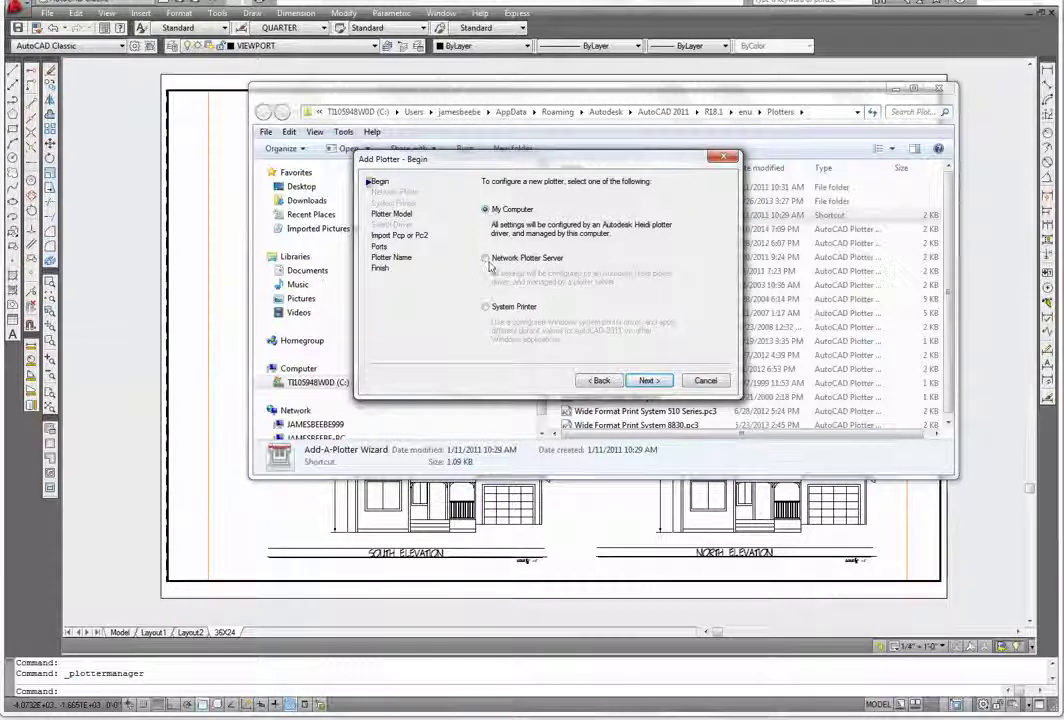
click(485, 258)
click(486, 307)
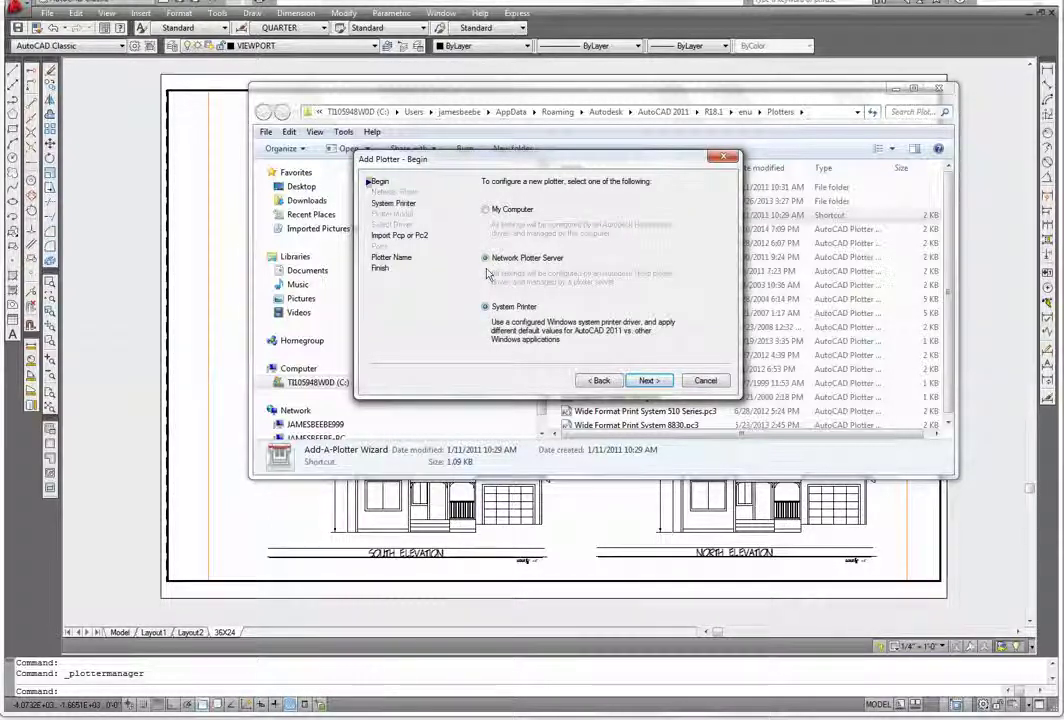
click(486, 259)
click(486, 211)
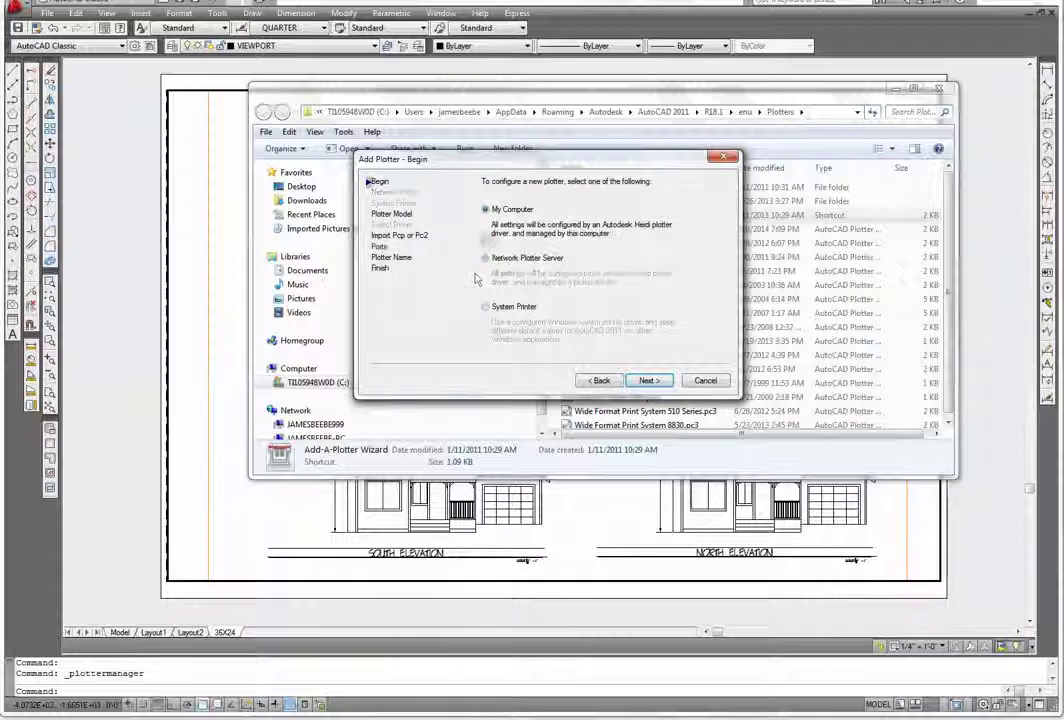
click(649, 381)
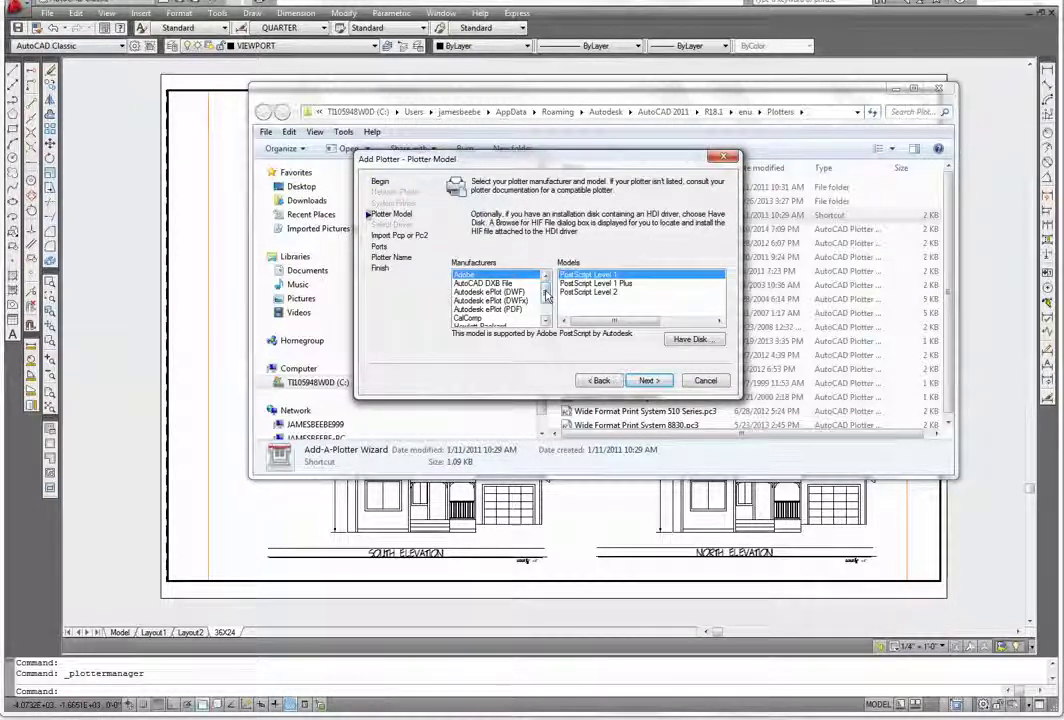
Select the Xerox Wide Format Print System 8830 as the plotter model and continue without importing a PCP or PC2 file.
drag(545, 305, 547, 313)
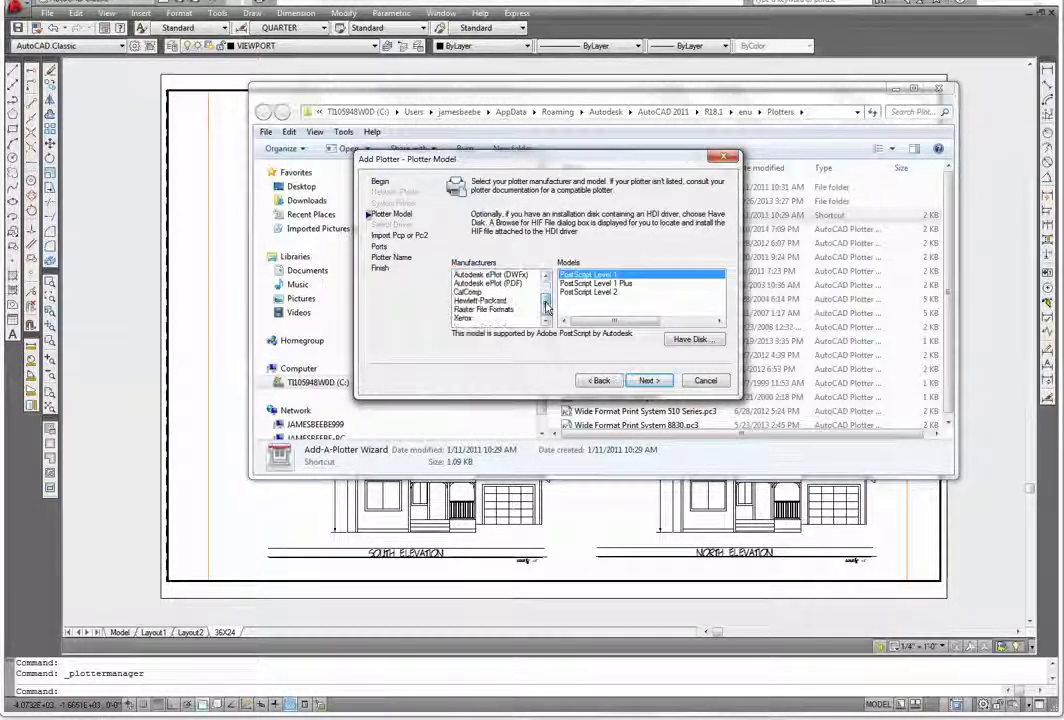
click(462, 319)
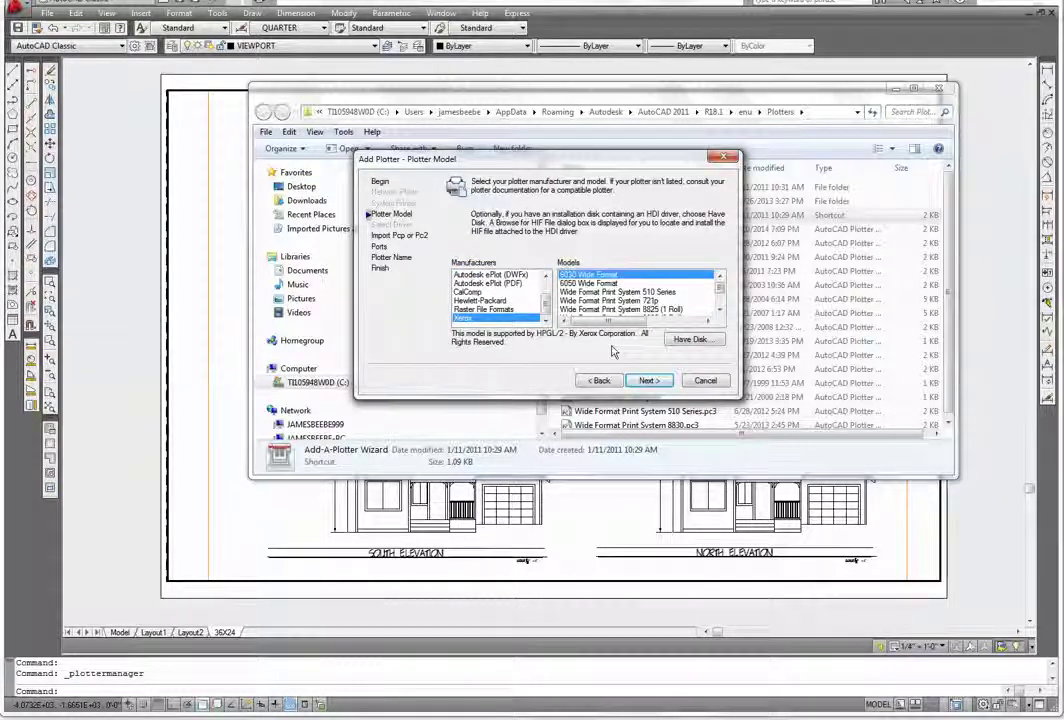
drag(720, 291, 720, 298)
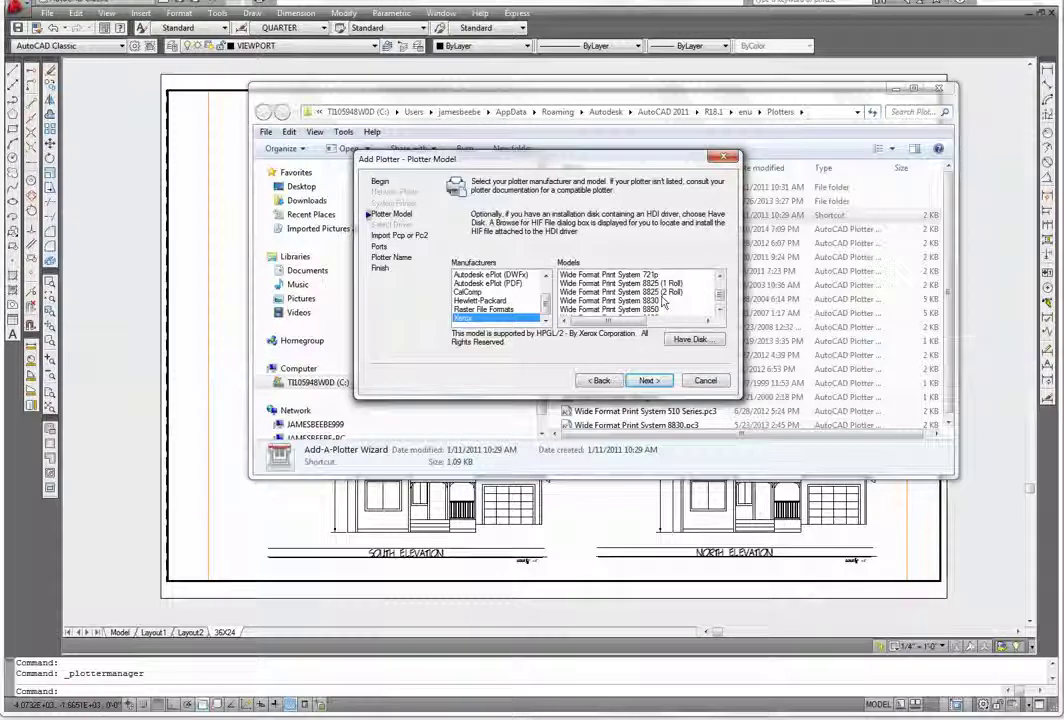
click(598, 301)
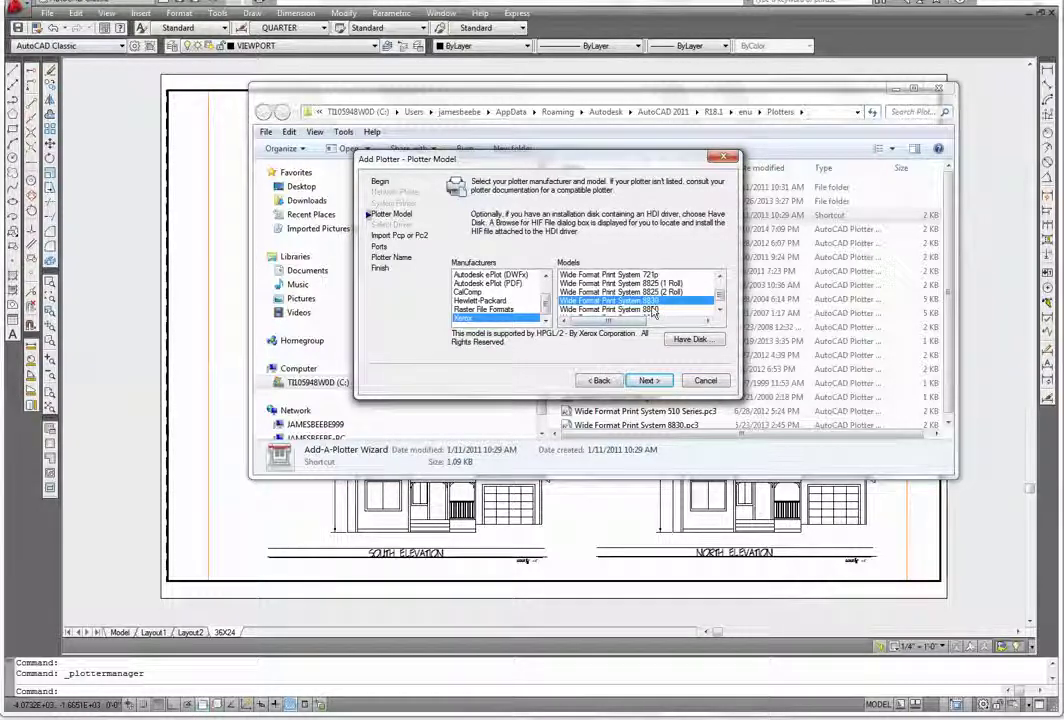
click(649, 381)
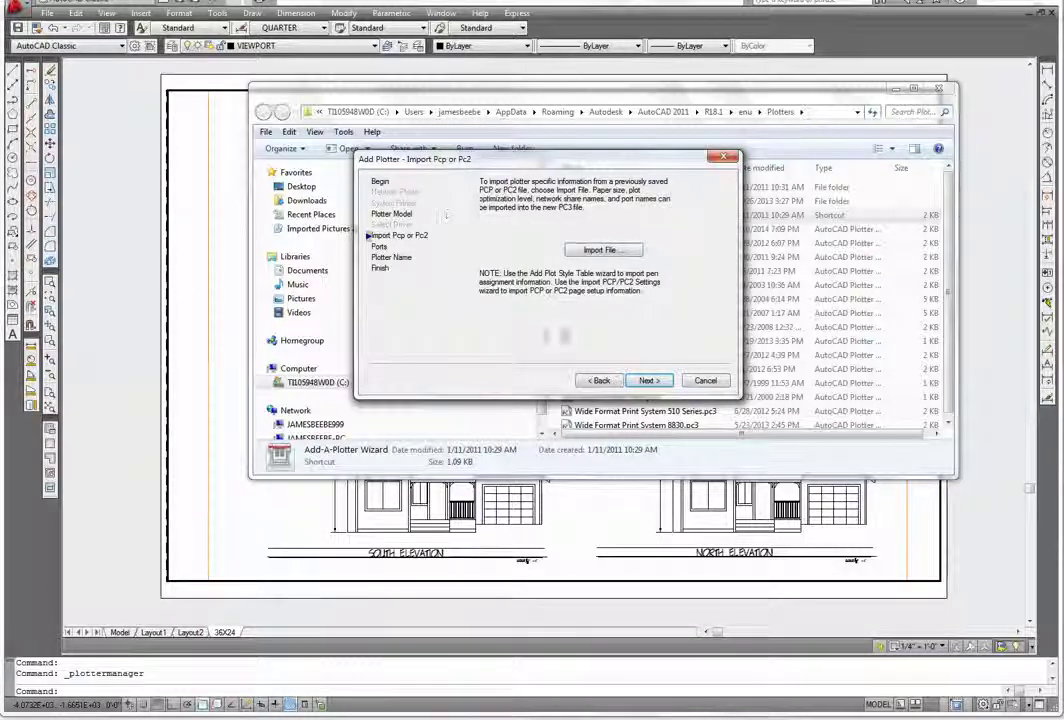
click(648, 382)
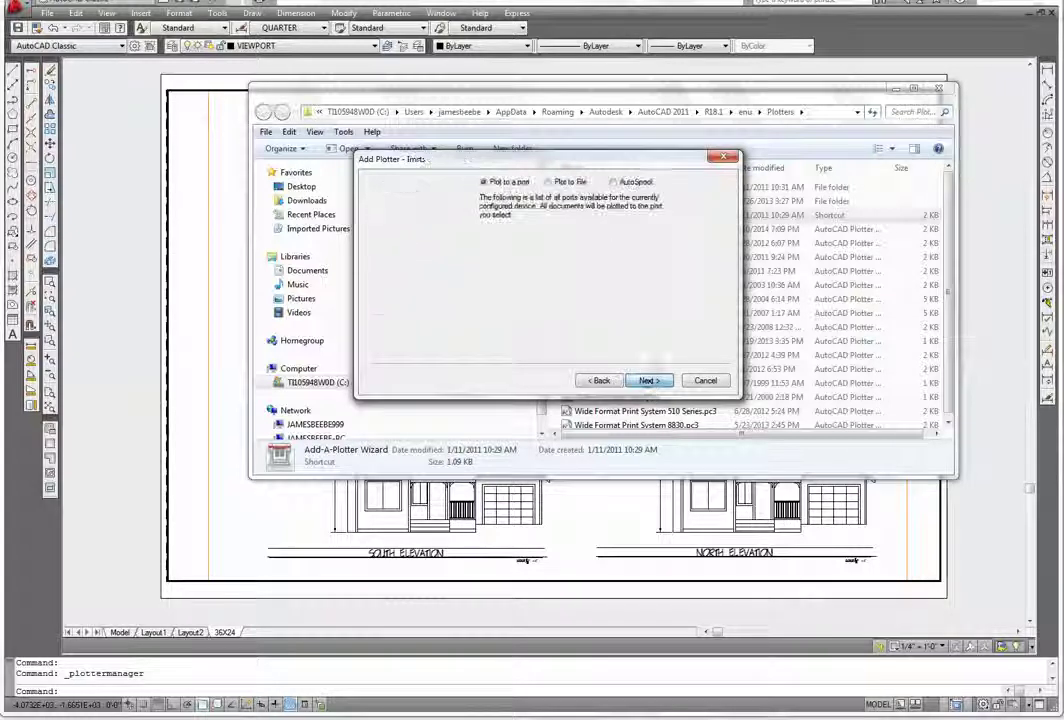
Configure the new plotter to plot to file instead of a port and continue.
click(548, 182)
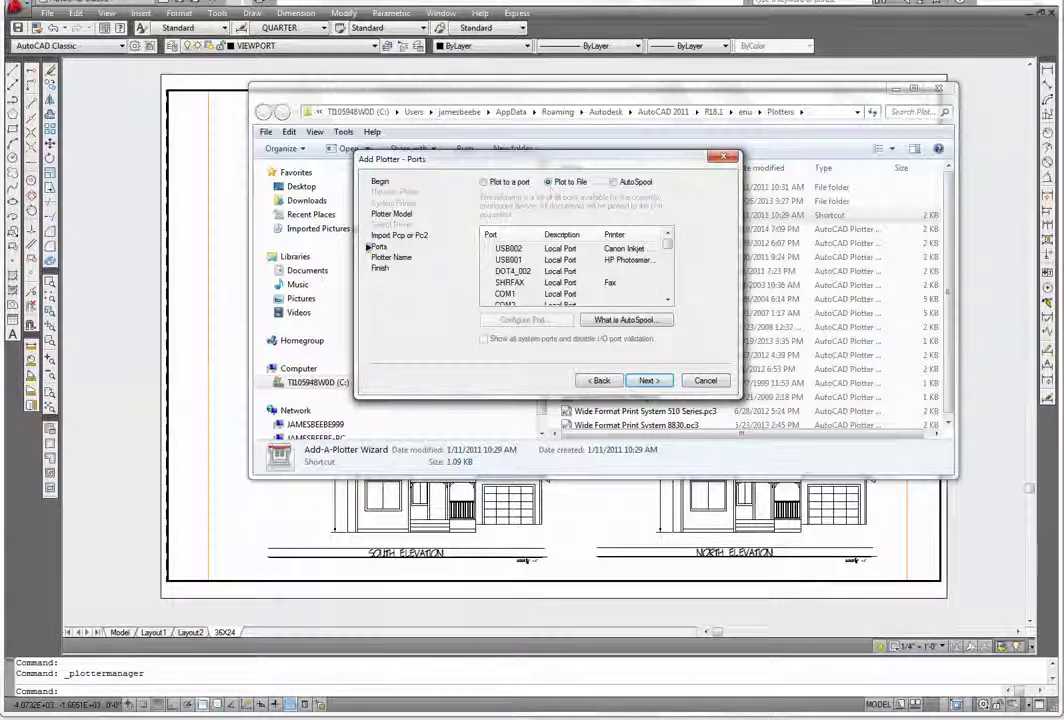
click(484, 182)
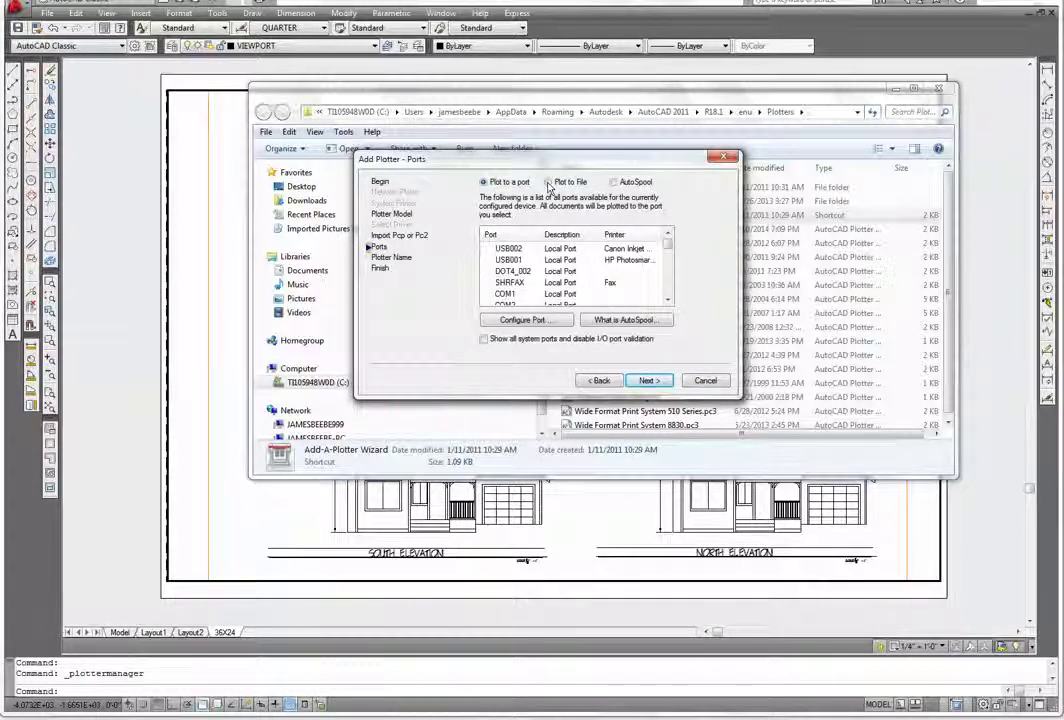
click(548, 182)
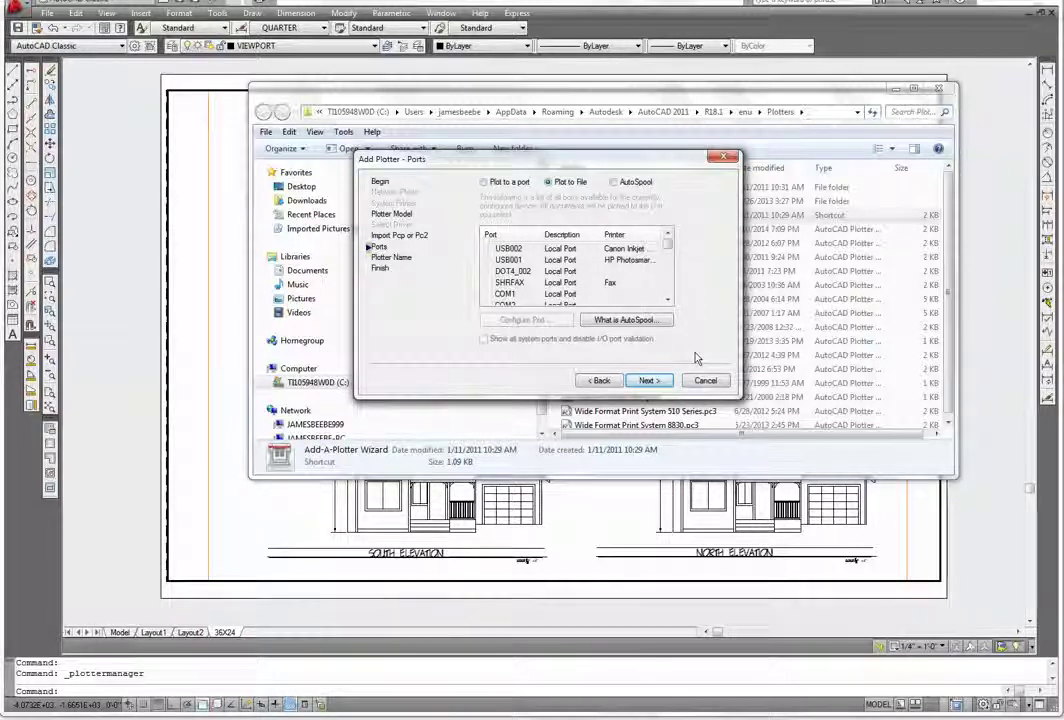
click(650, 381)
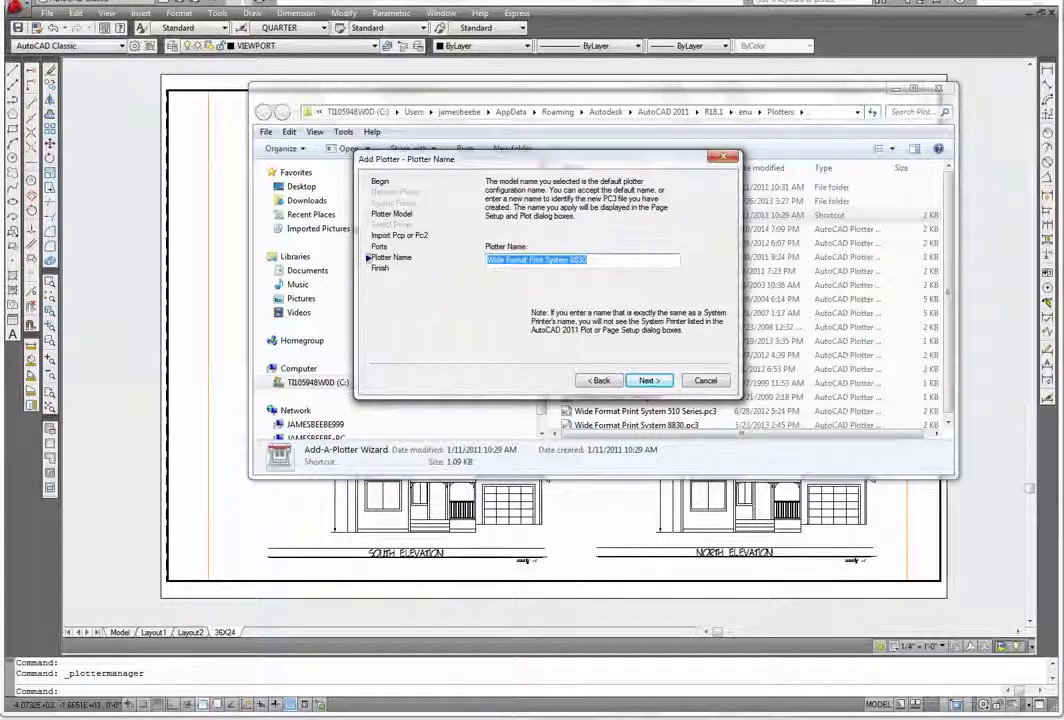
Try to keep the default plotter name Wide Format Print System 8830.
click(579, 261)
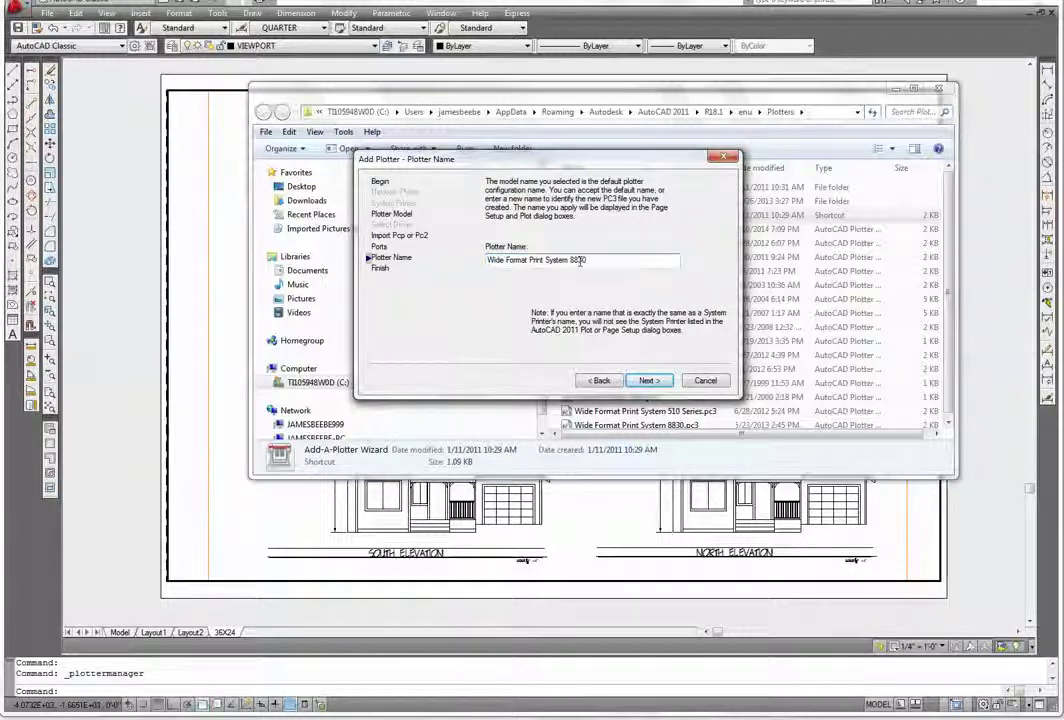
drag(600, 260, 453, 260)
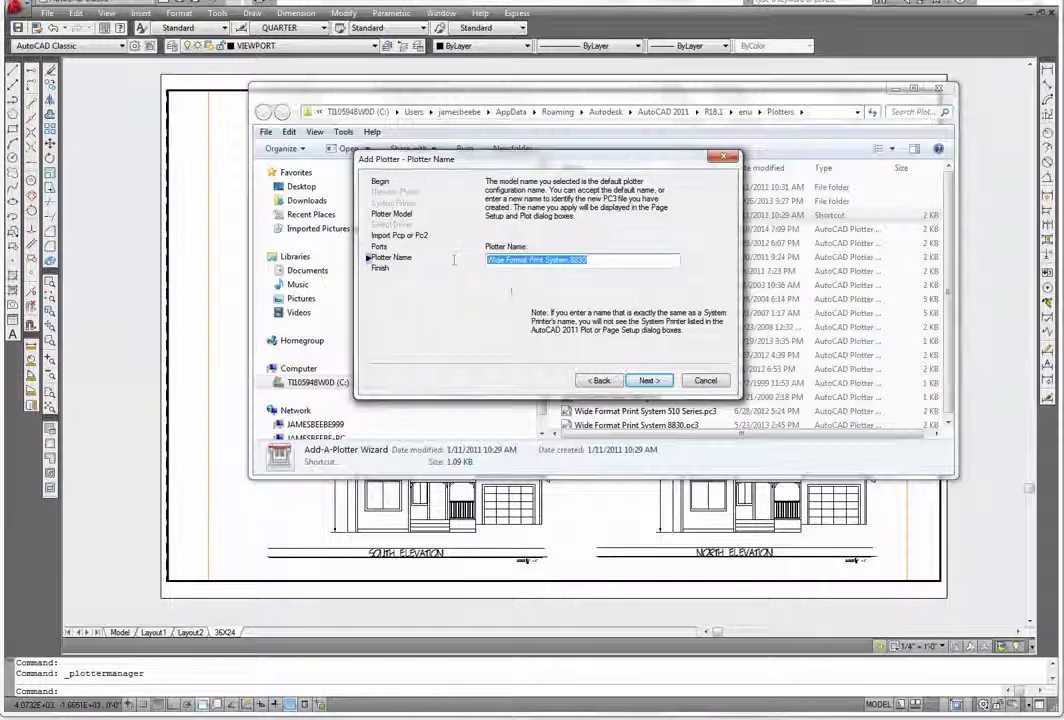
click(631, 380)
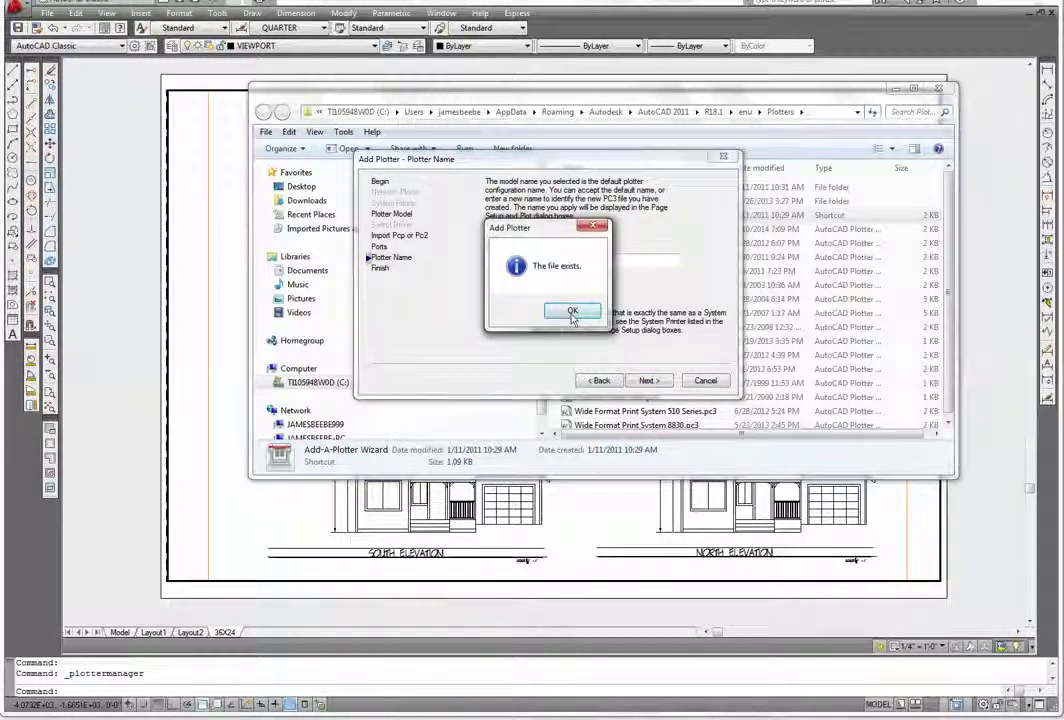
click(571, 311)
click(645, 381)
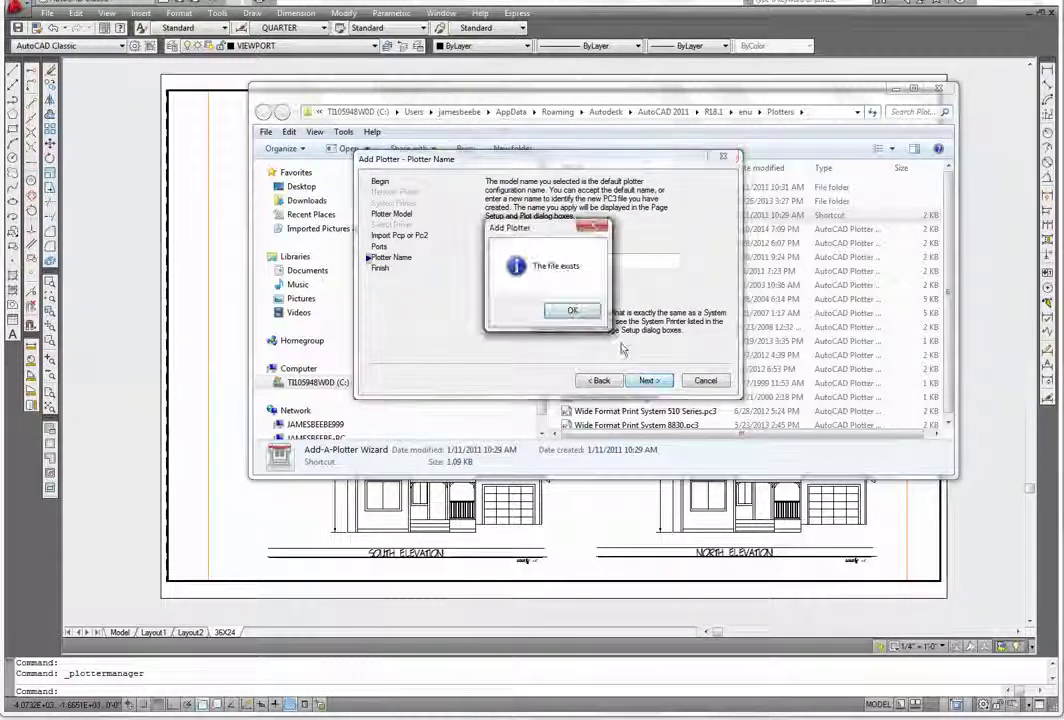
click(571, 311)
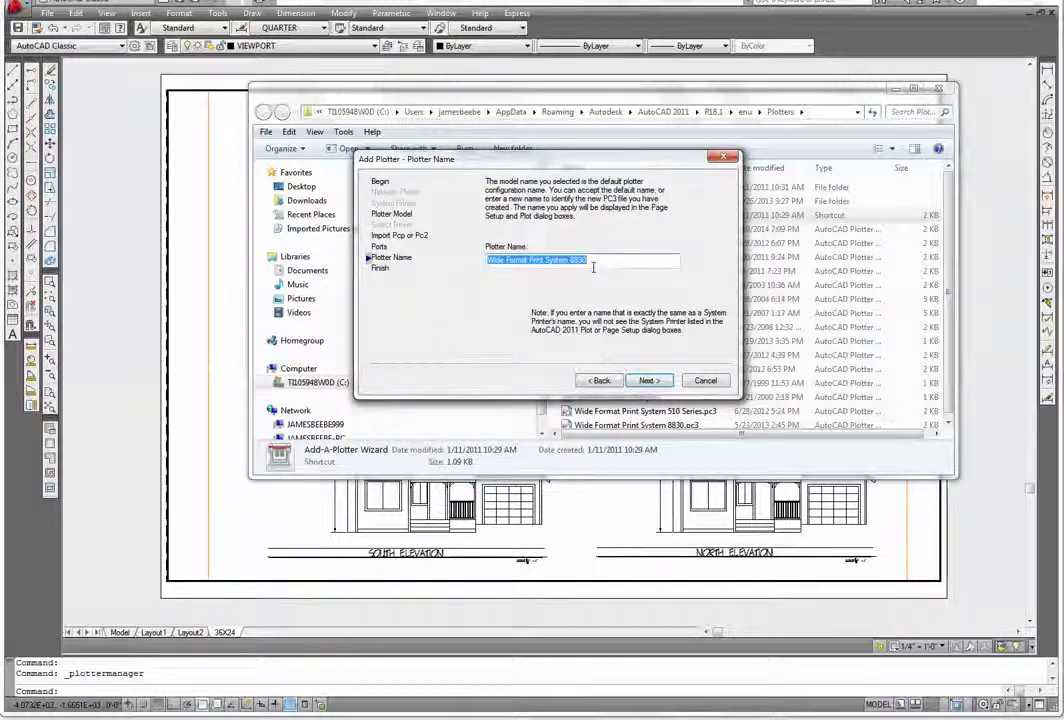
click(592, 262)
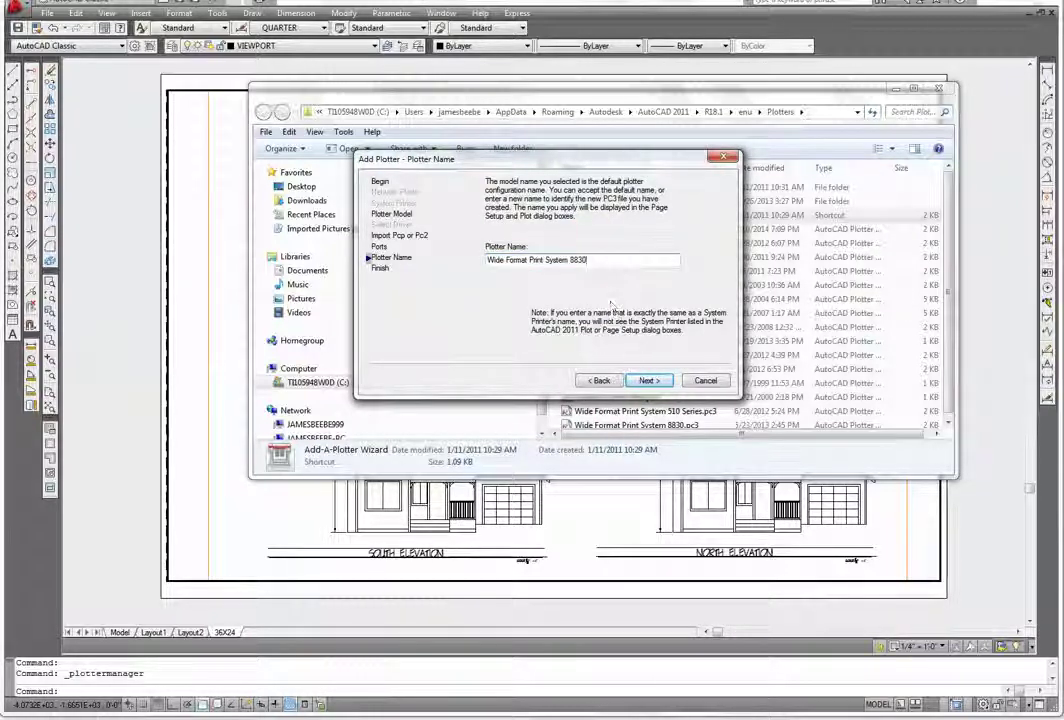
click(648, 382)
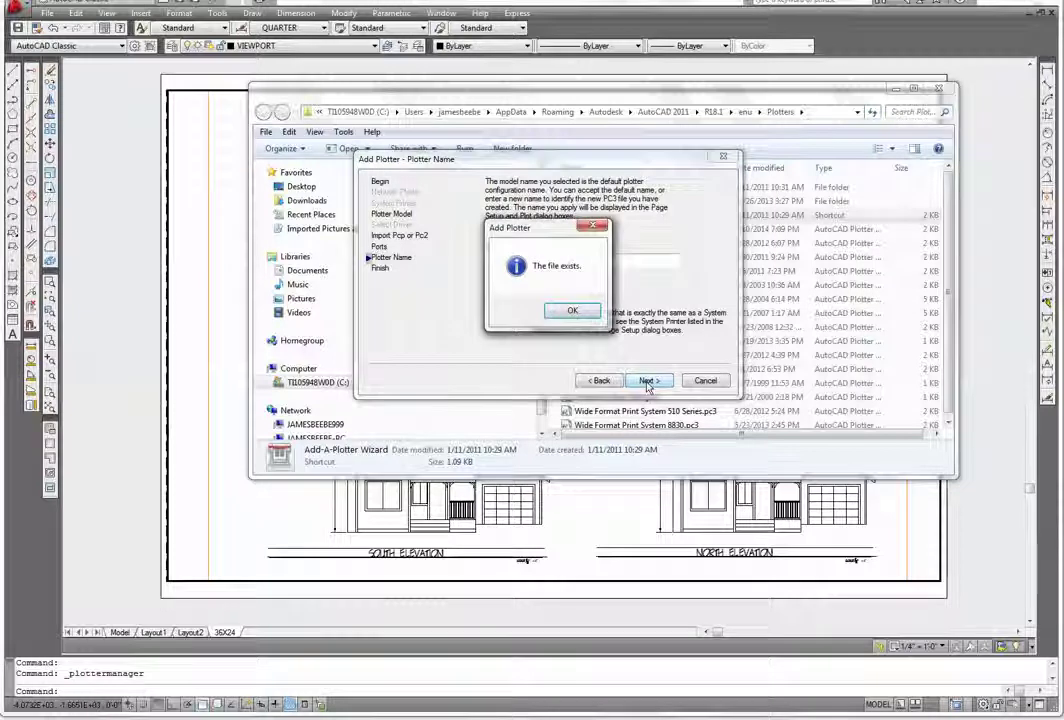
click(572, 311)
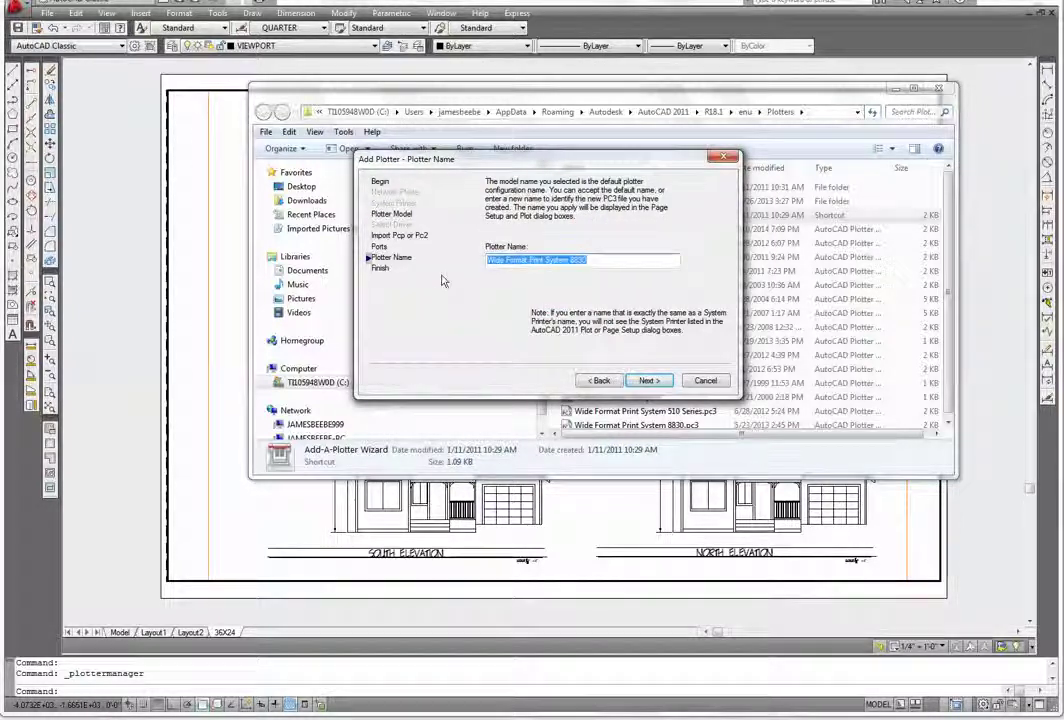
Finish adding the plotter under the name xerox and close the Plotters folder.
text(xerox)
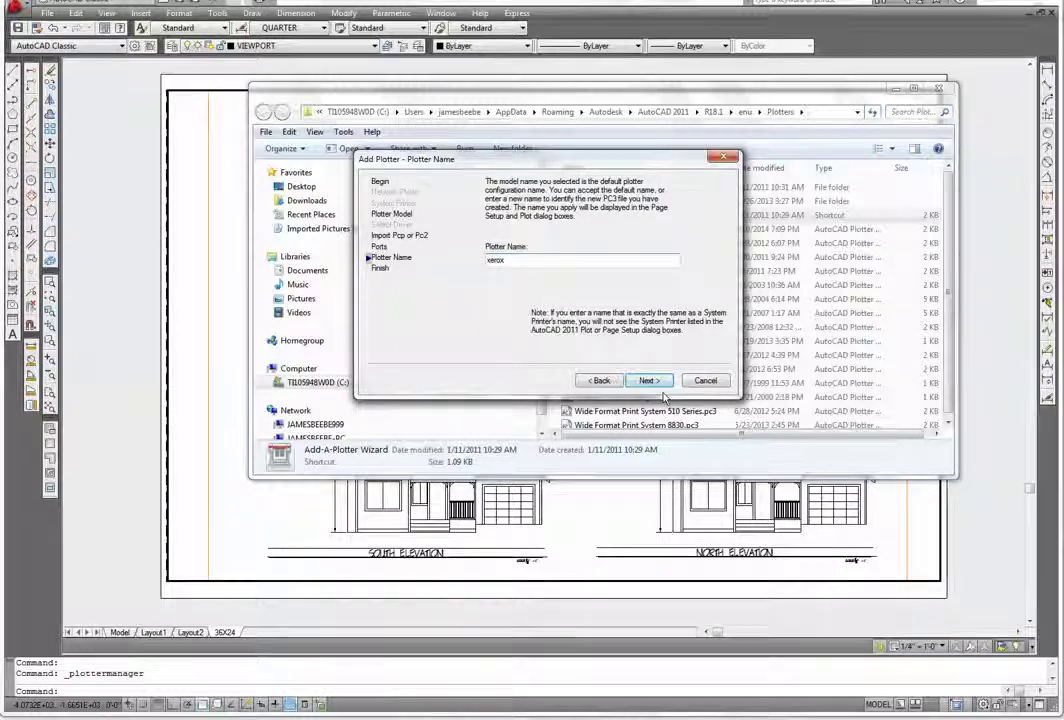
key(Return)
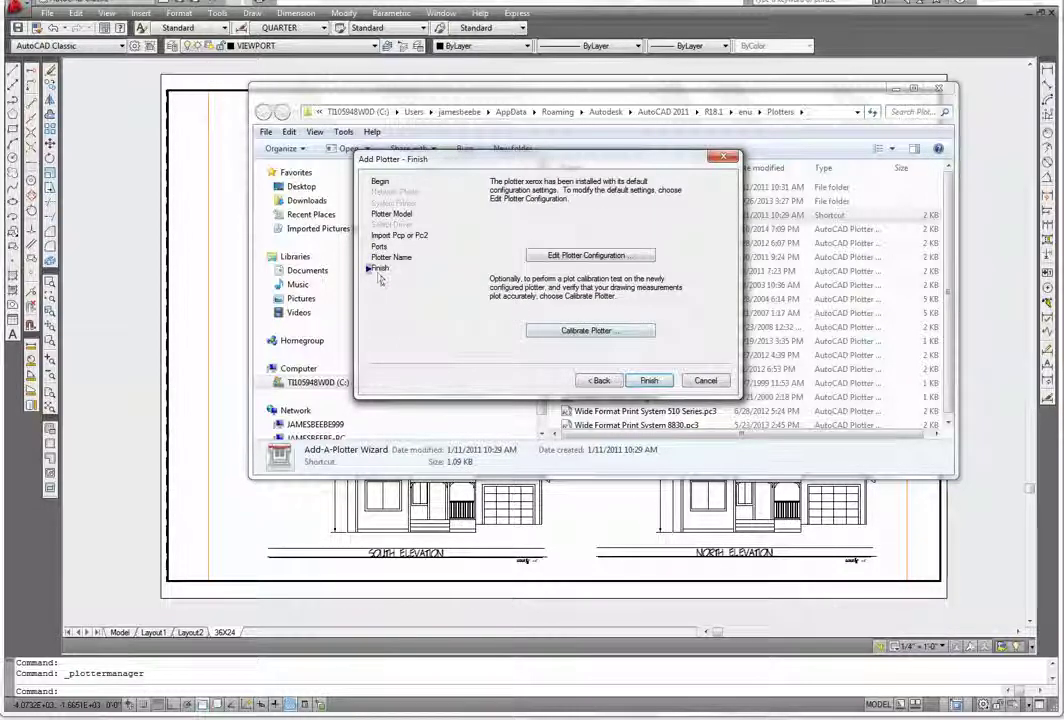
click(648, 381)
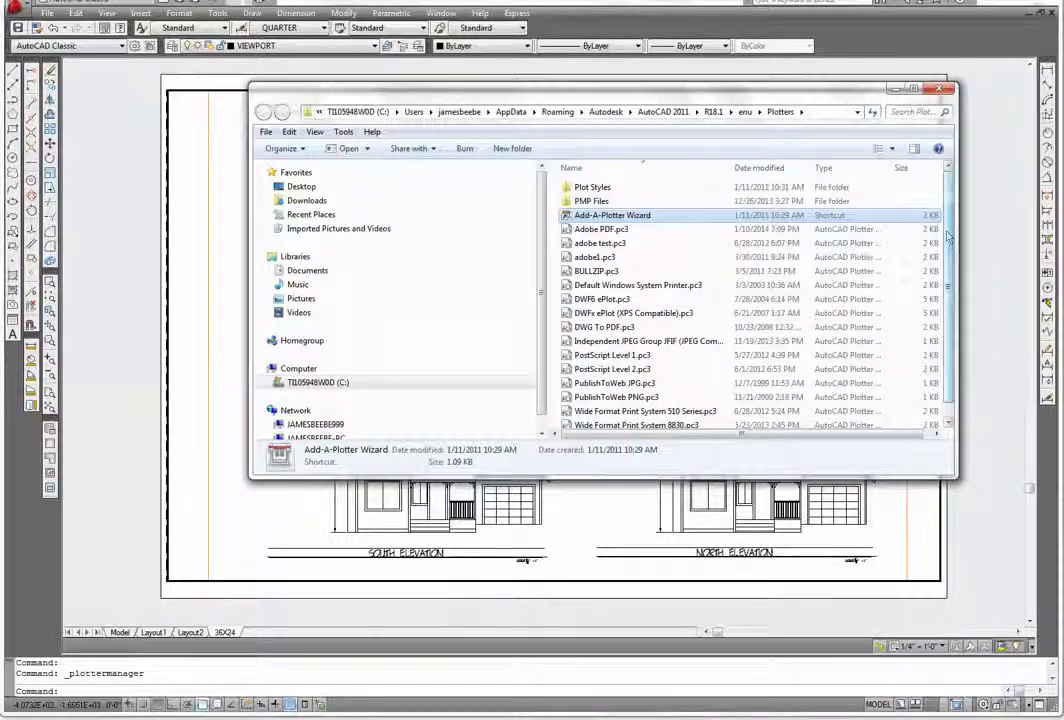
scroll(948, 300, down, 1)
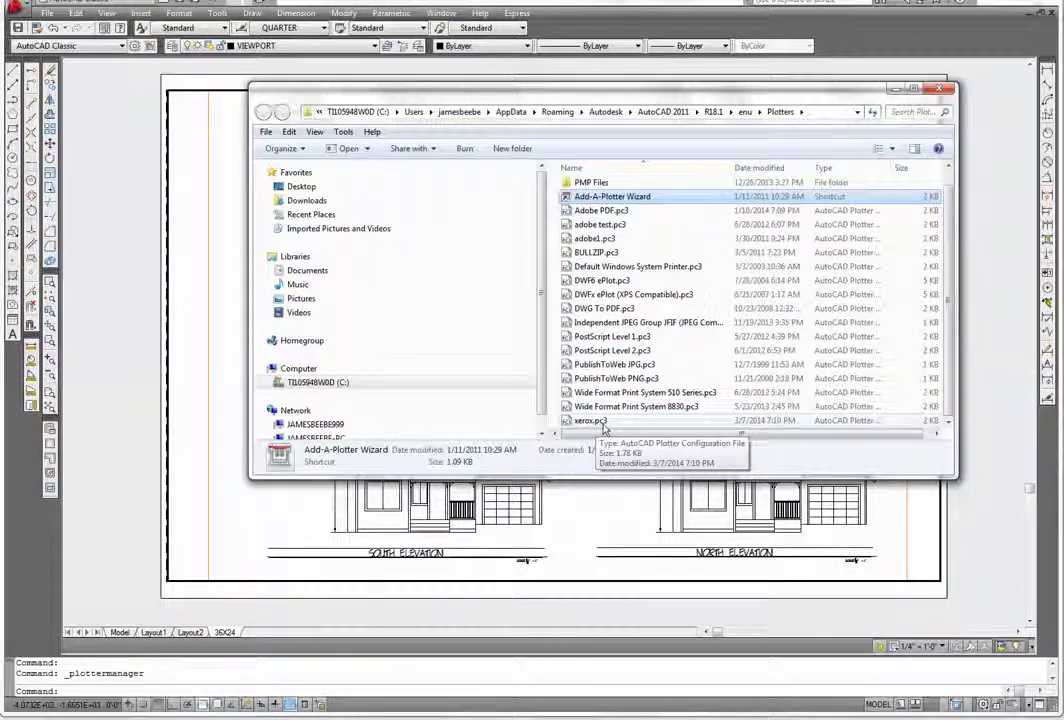
click(941, 92)
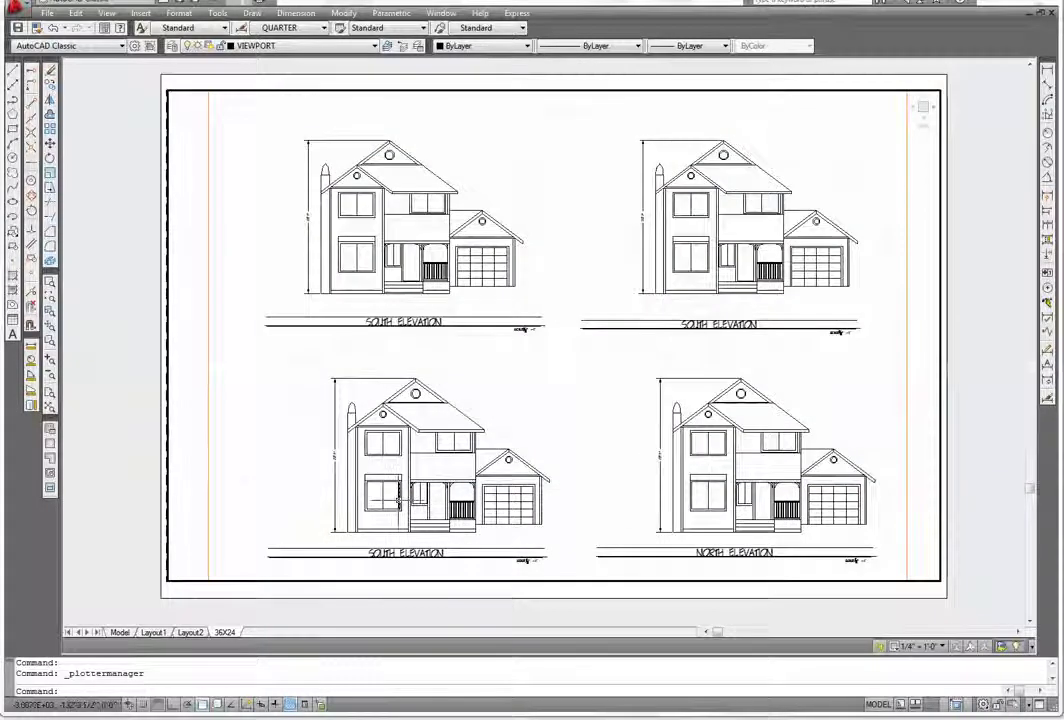
Open the plot settings for the 36X24 layout.
mouse_move(399, 491)
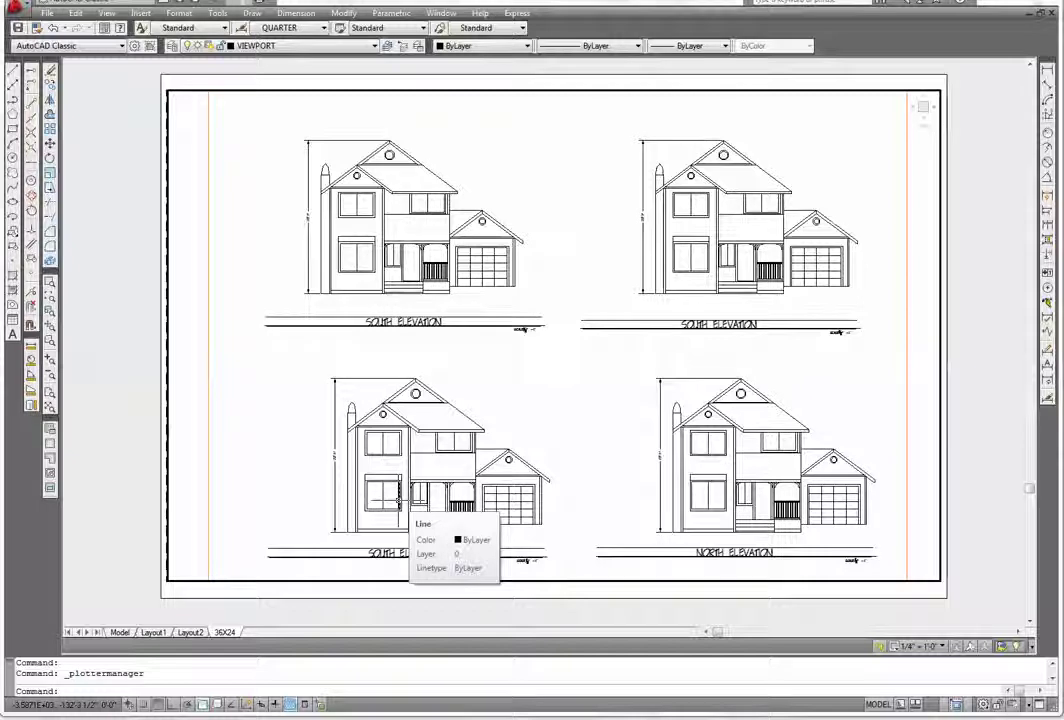
right_click(226, 634)
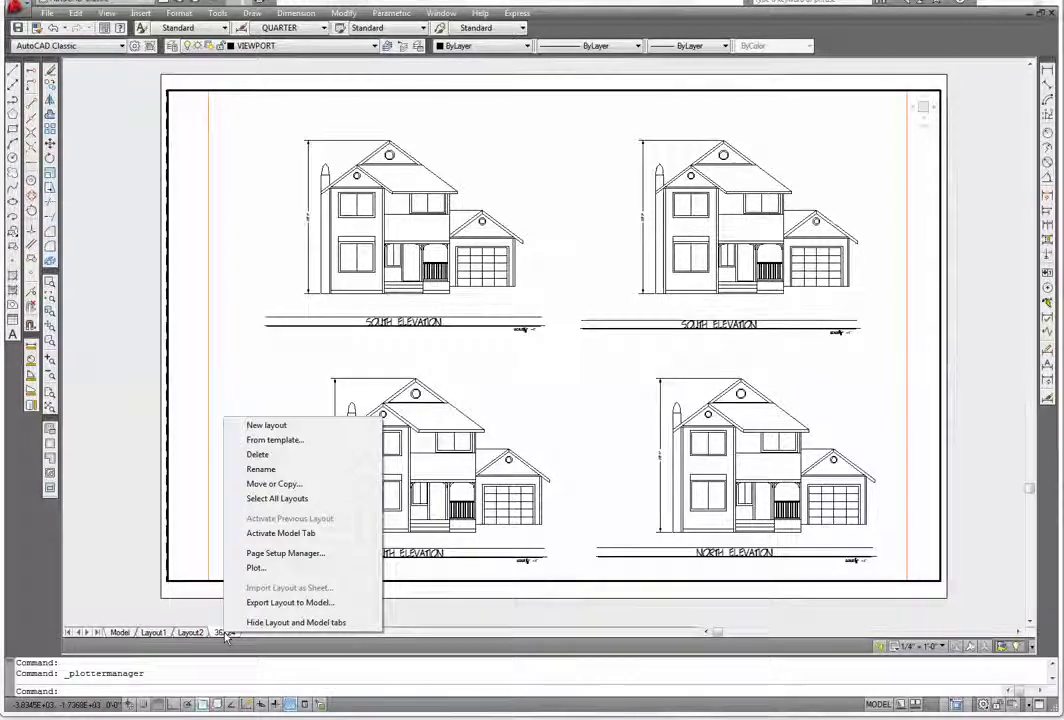
click(256, 568)
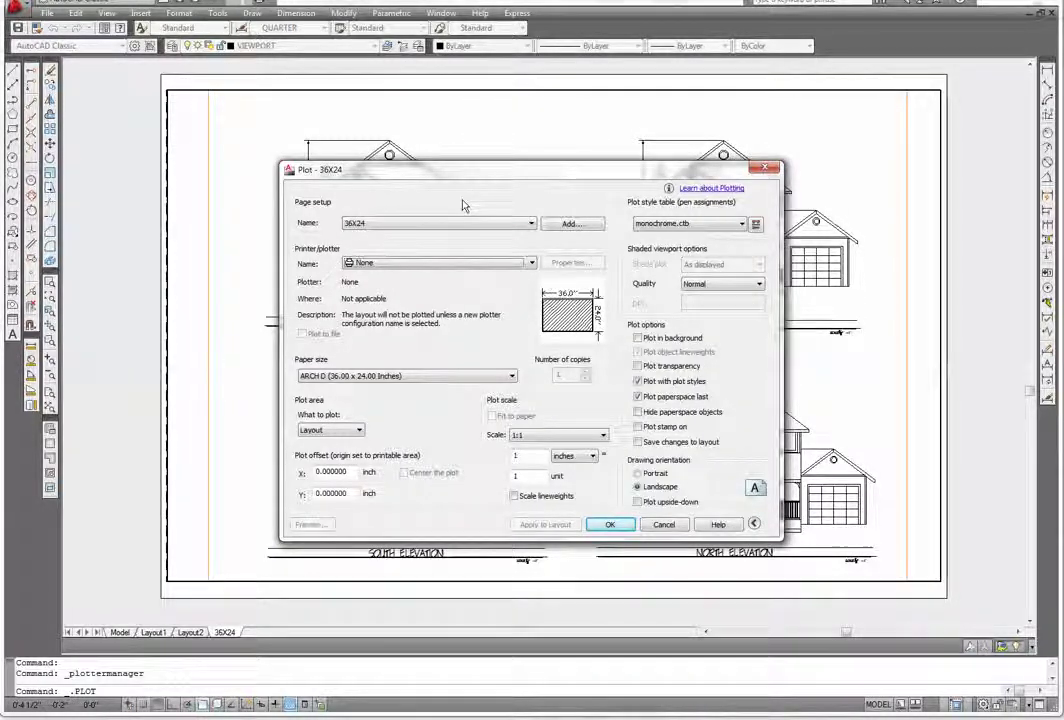
Choose xerox.pc3 as the plotter and apply the plot settings to the 36X24 layout.
click(533, 264)
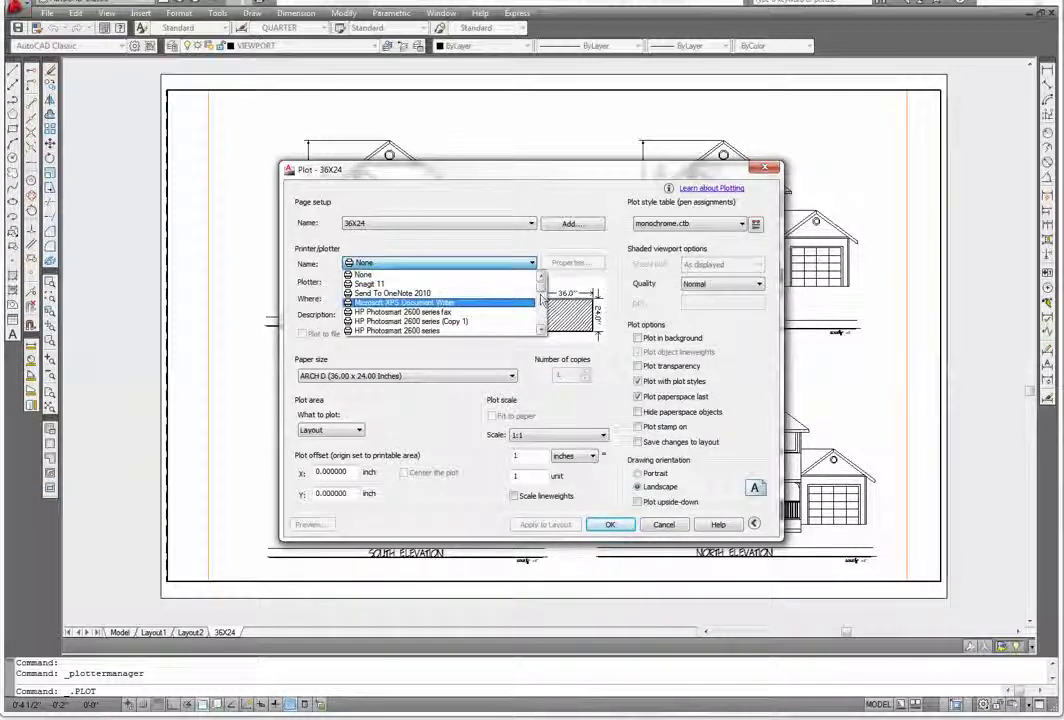
scroll(543, 305, down, 3)
scroll(440, 302, down, 3)
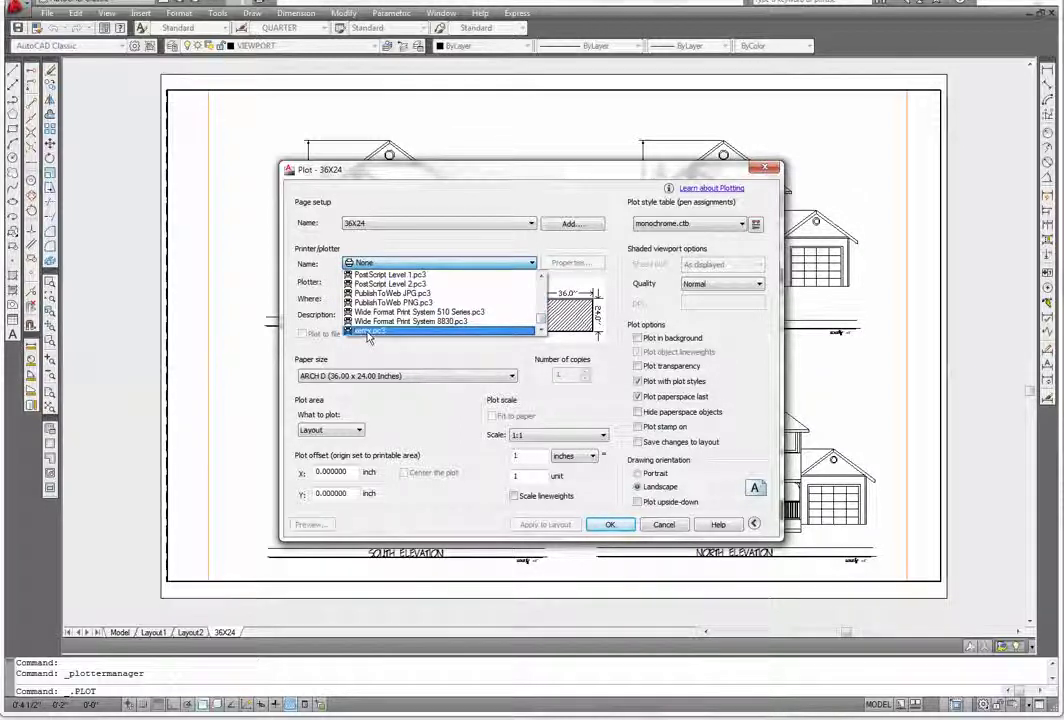
click(368, 333)
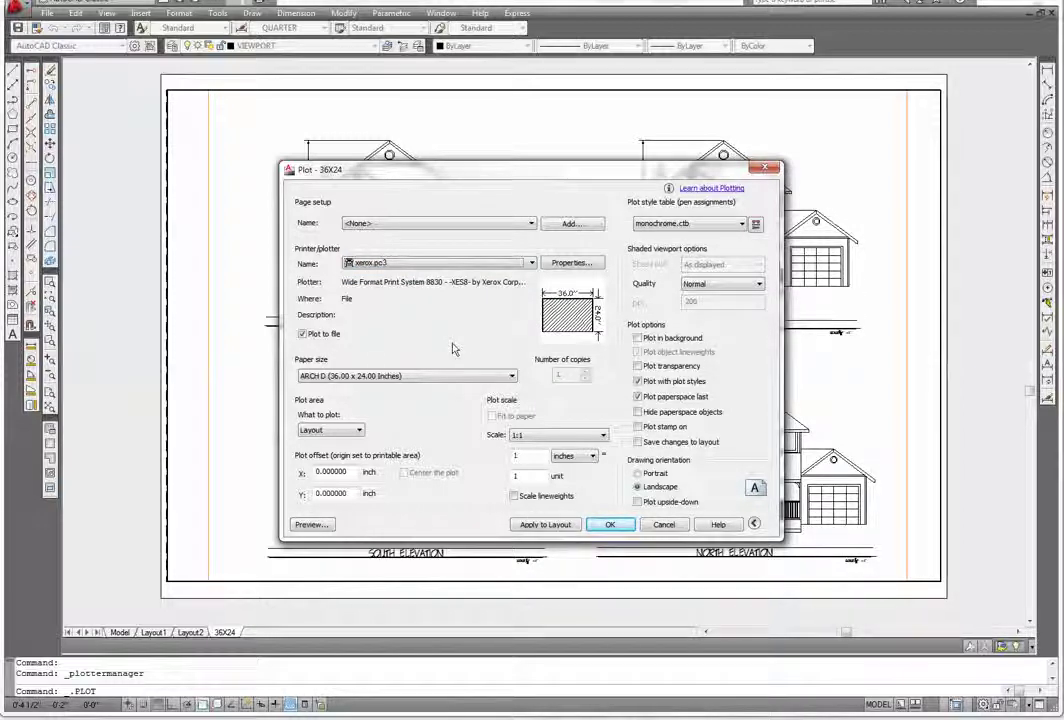
click(558, 525)
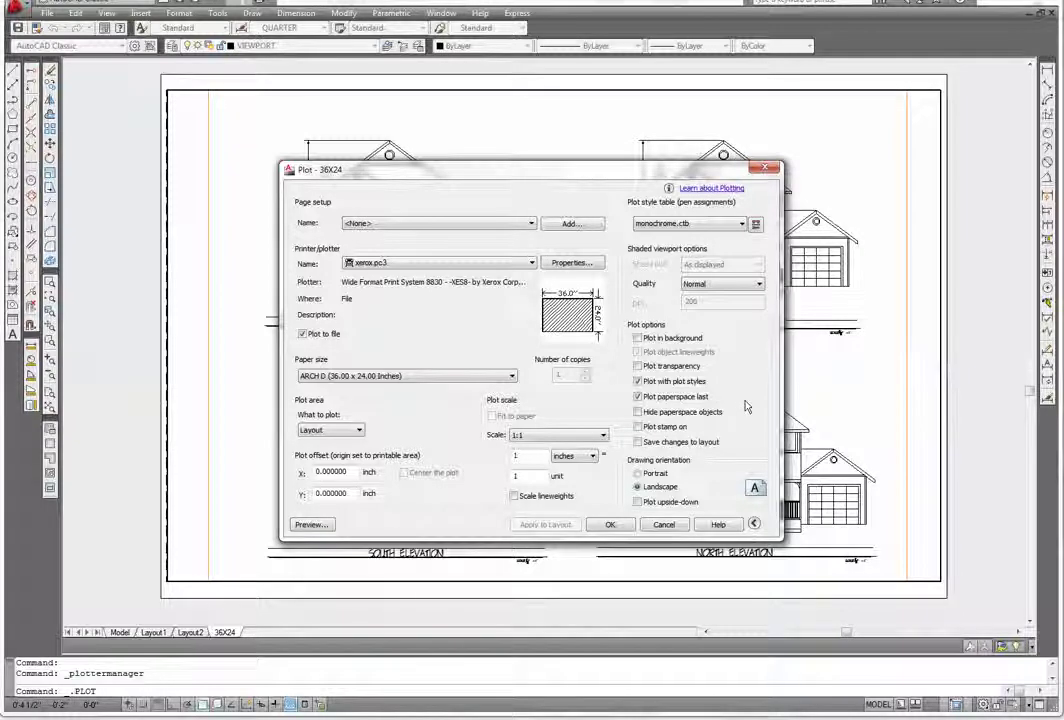
Collapse and expand the additional plot options.
click(754, 525)
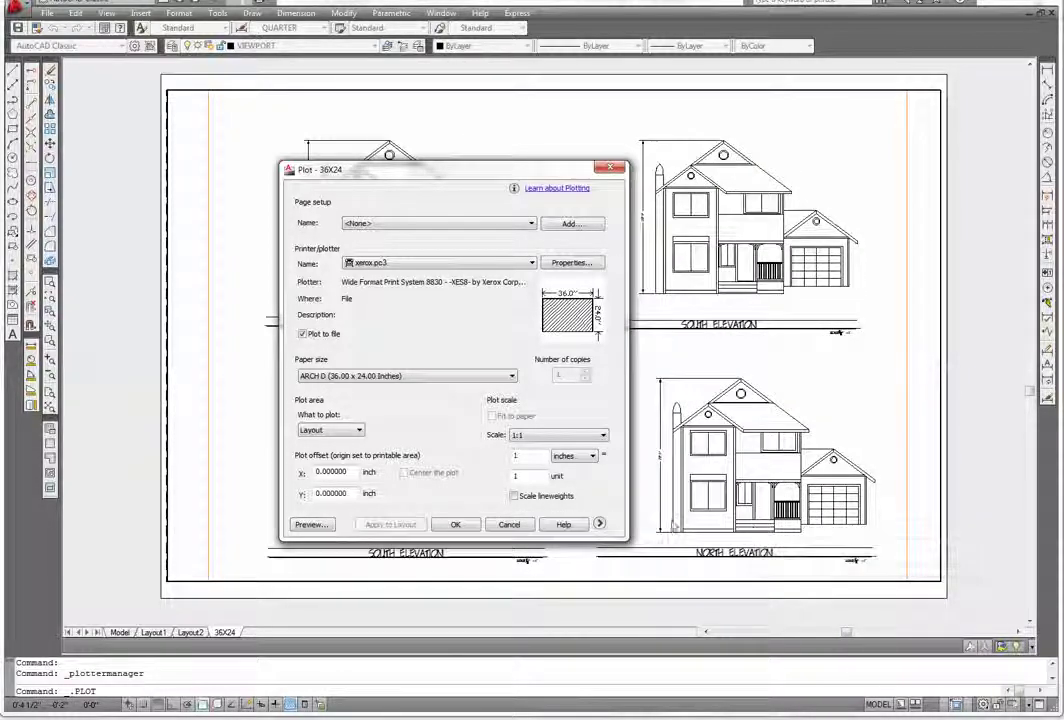
click(599, 525)
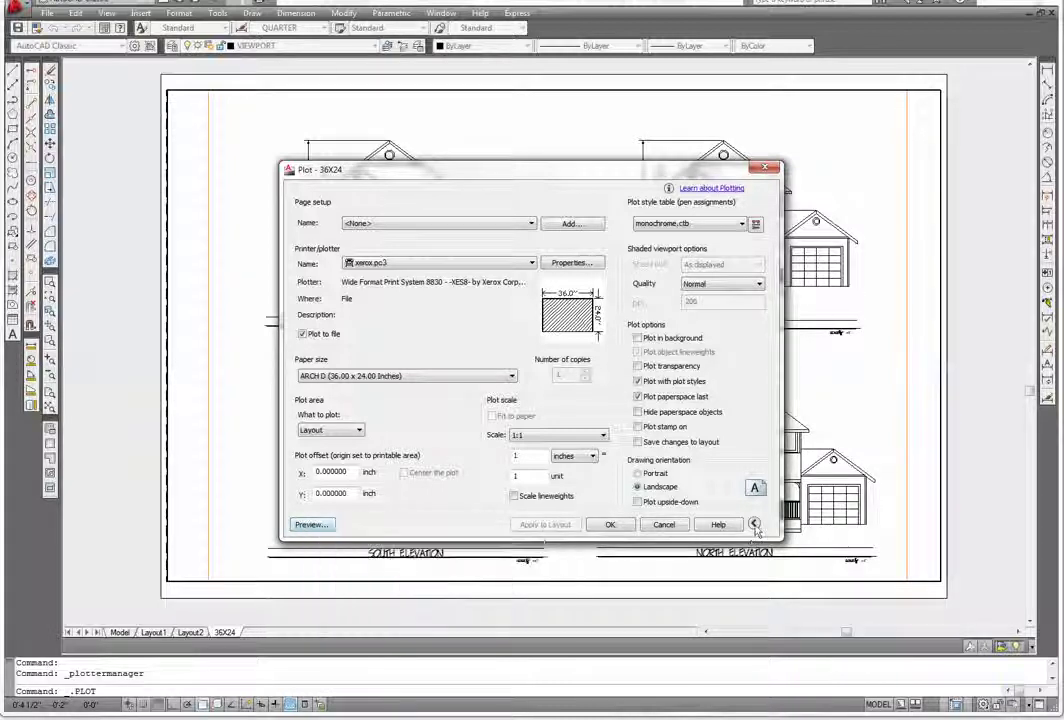
click(754, 523)
click(600, 525)
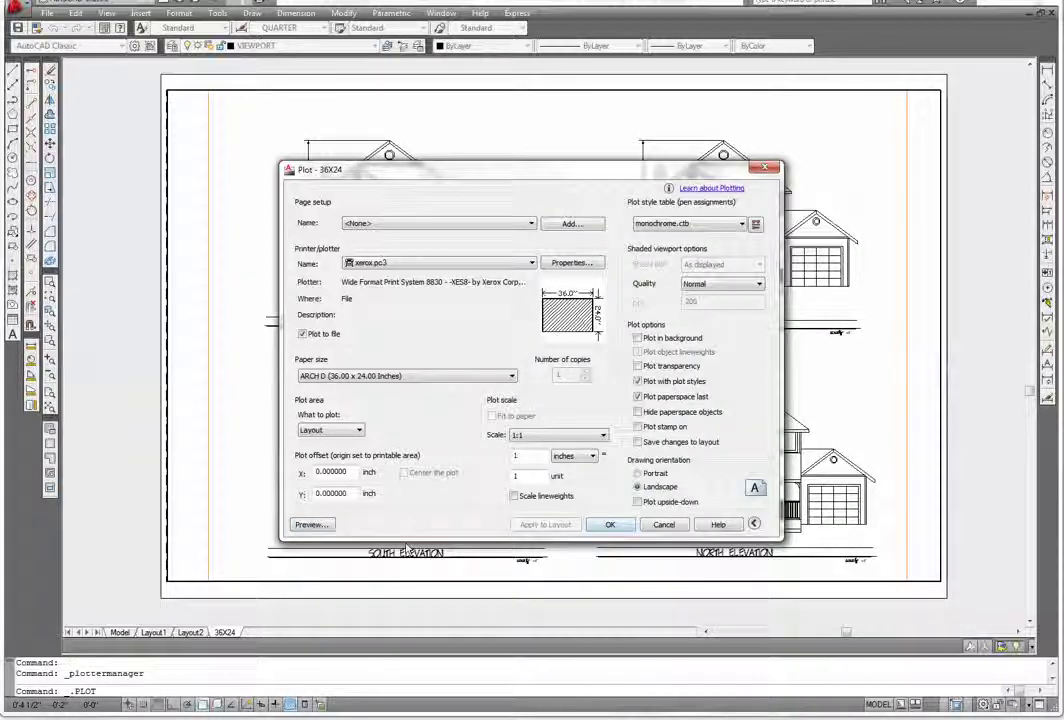
Preview the 36X24 plot, then exit the preview and close the plot settings.
click(311, 525)
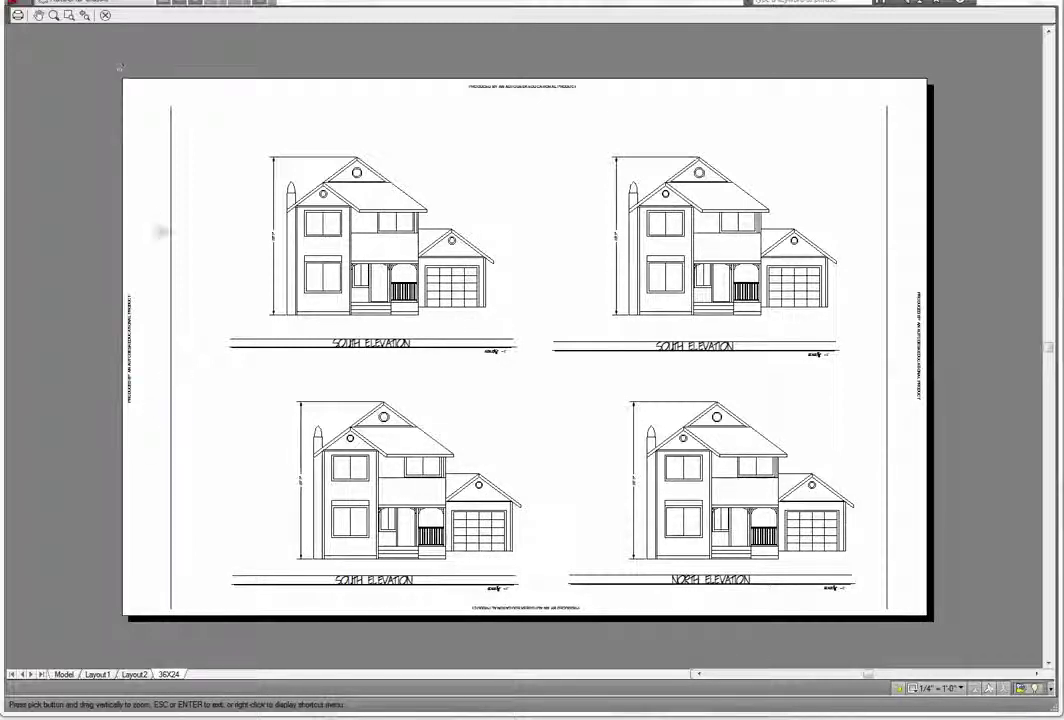
click(106, 15)
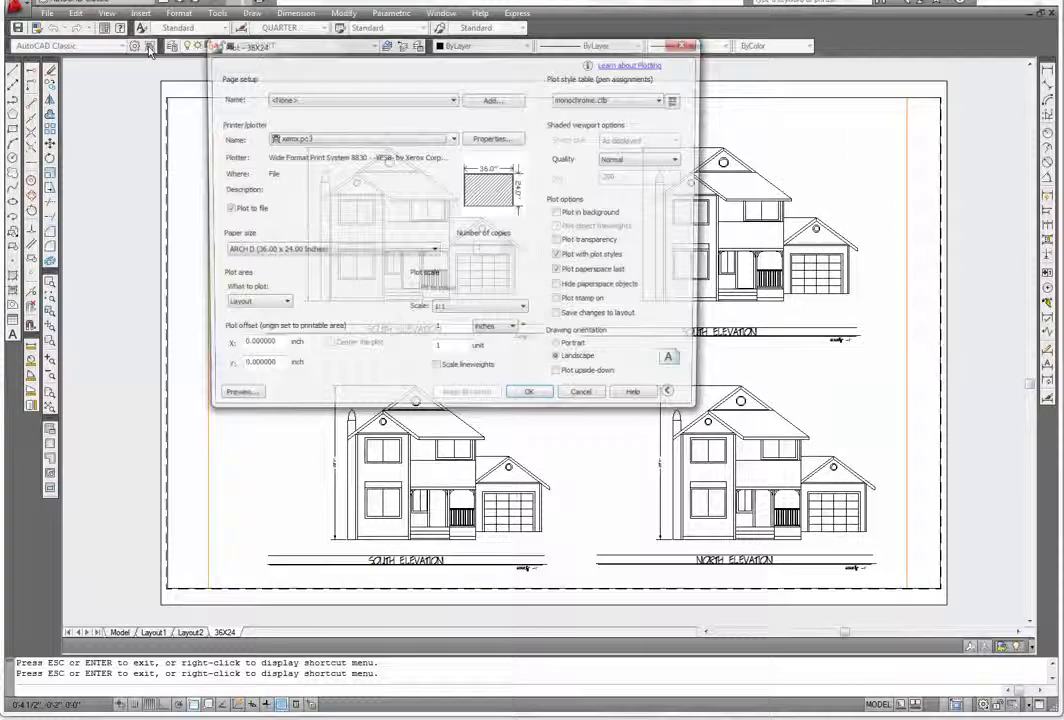
drag(390, 45, 574, 179)
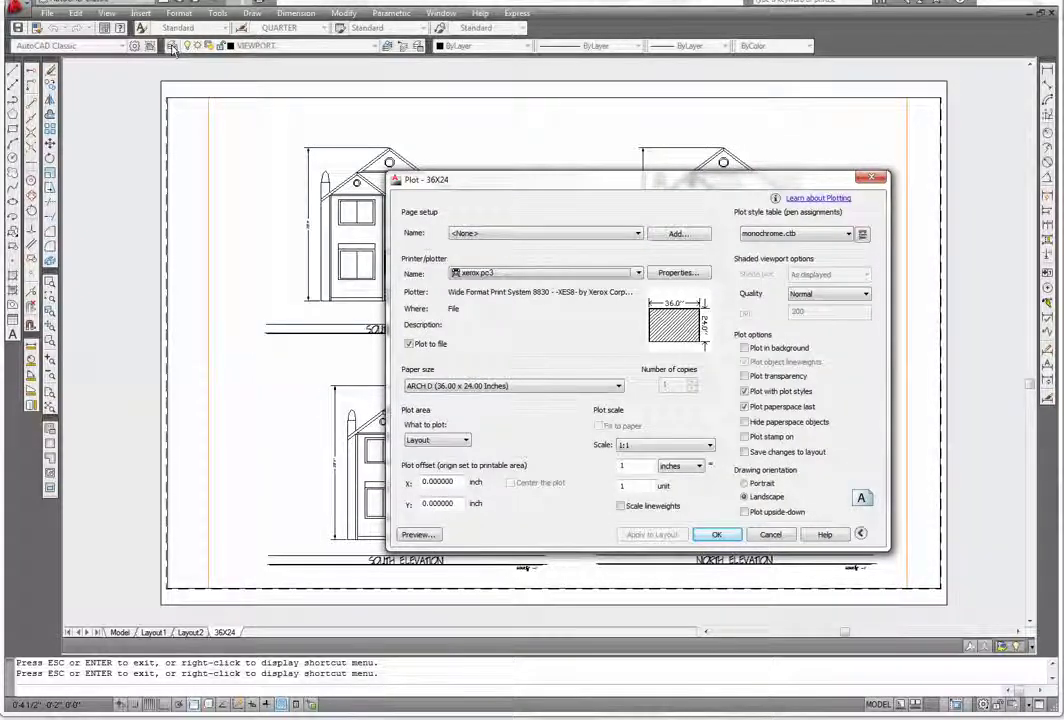
click(871, 178)
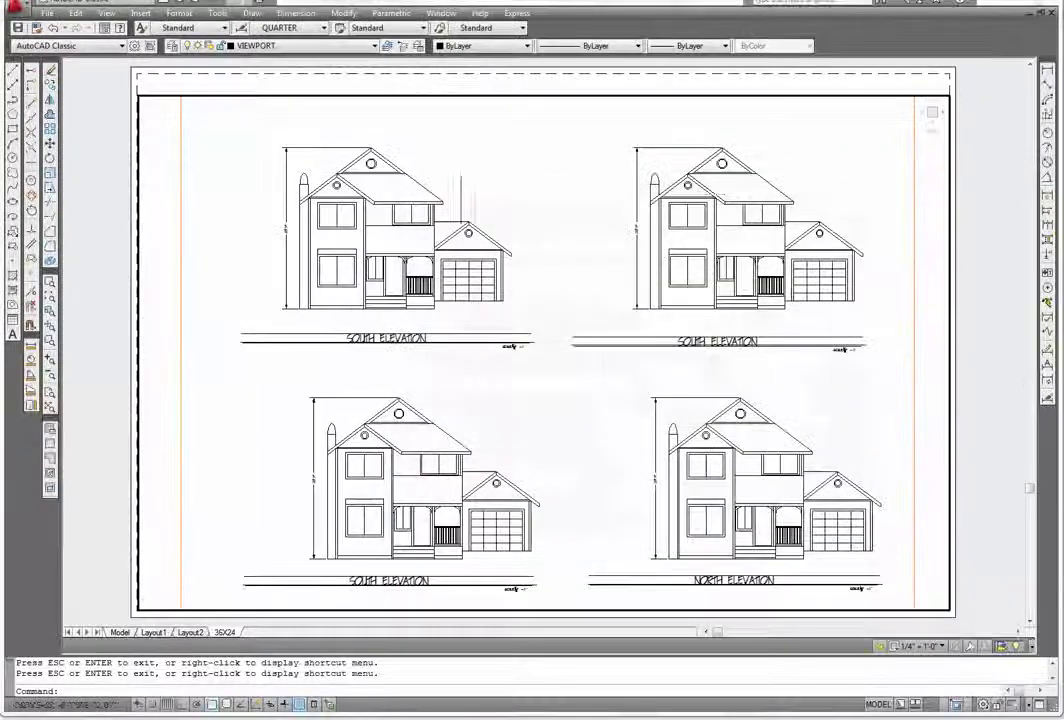
Turn off plotting for the CONSTRUCTION layer.
click(173, 49)
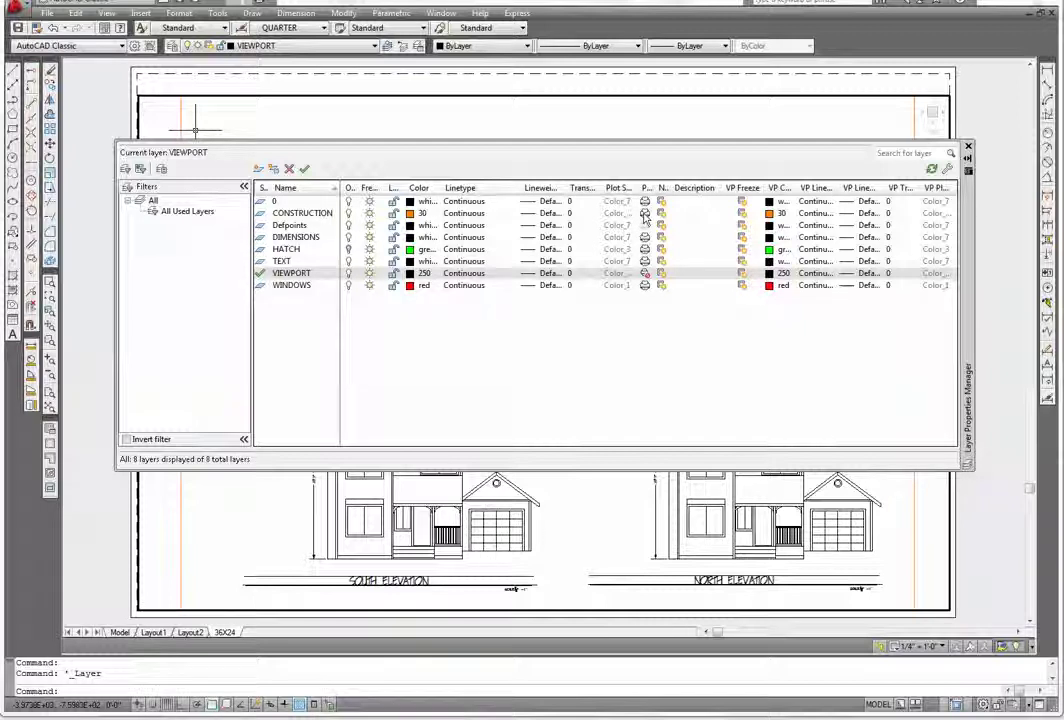
click(645, 214)
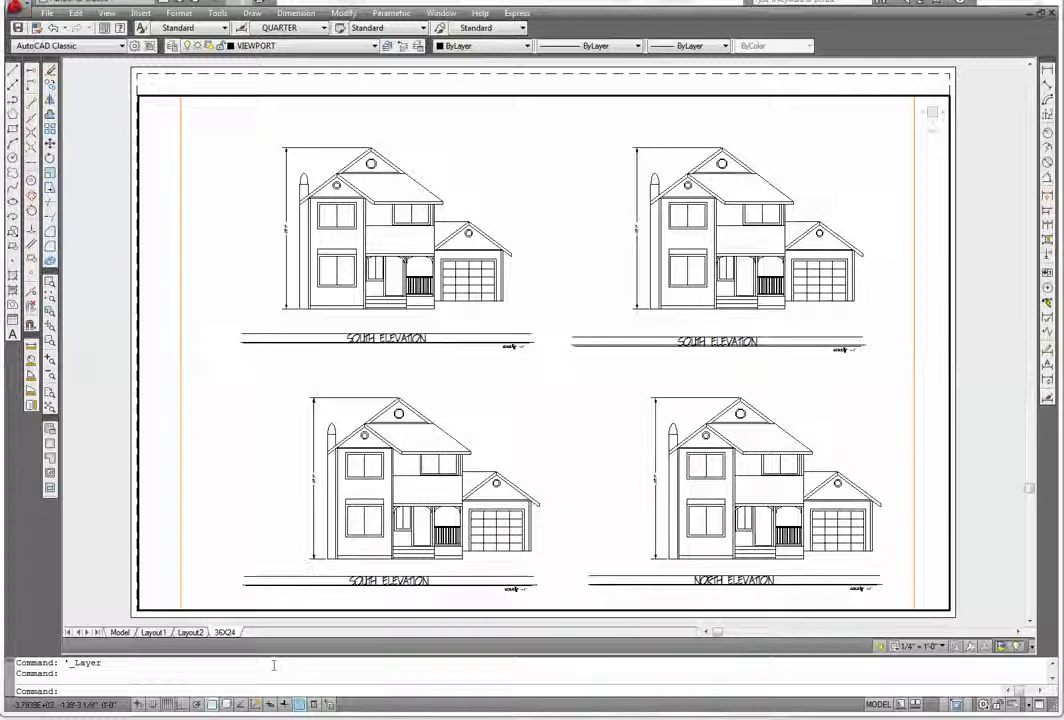
Open the plot settings for the 36X24 layout again and preview the plot.
right_click(223, 632)
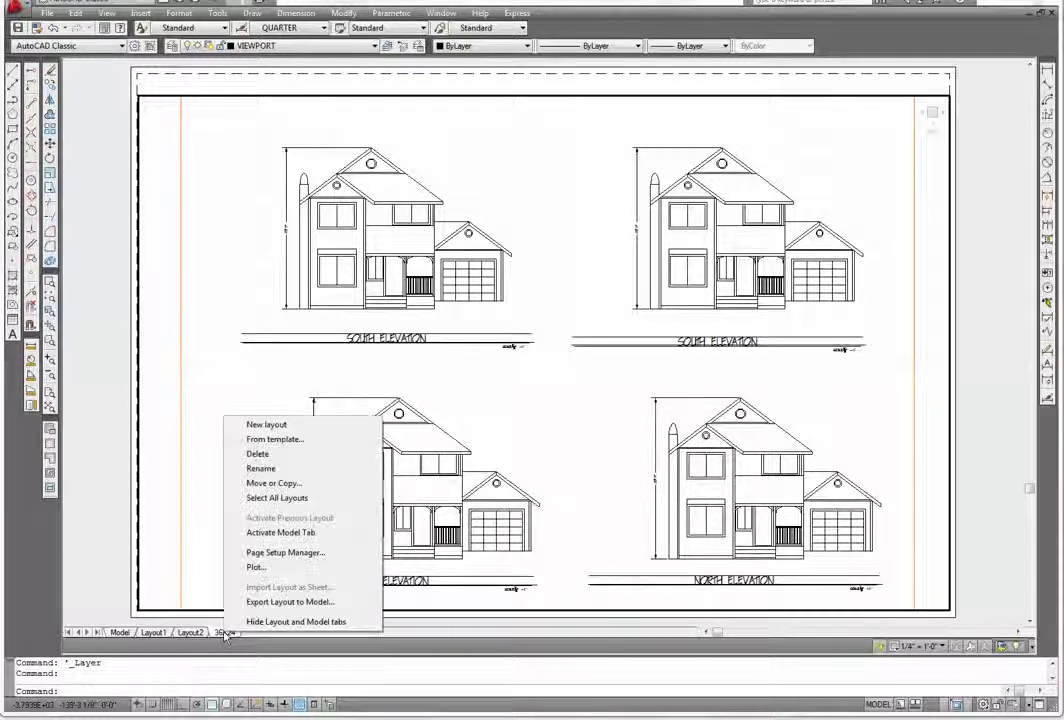
click(253, 571)
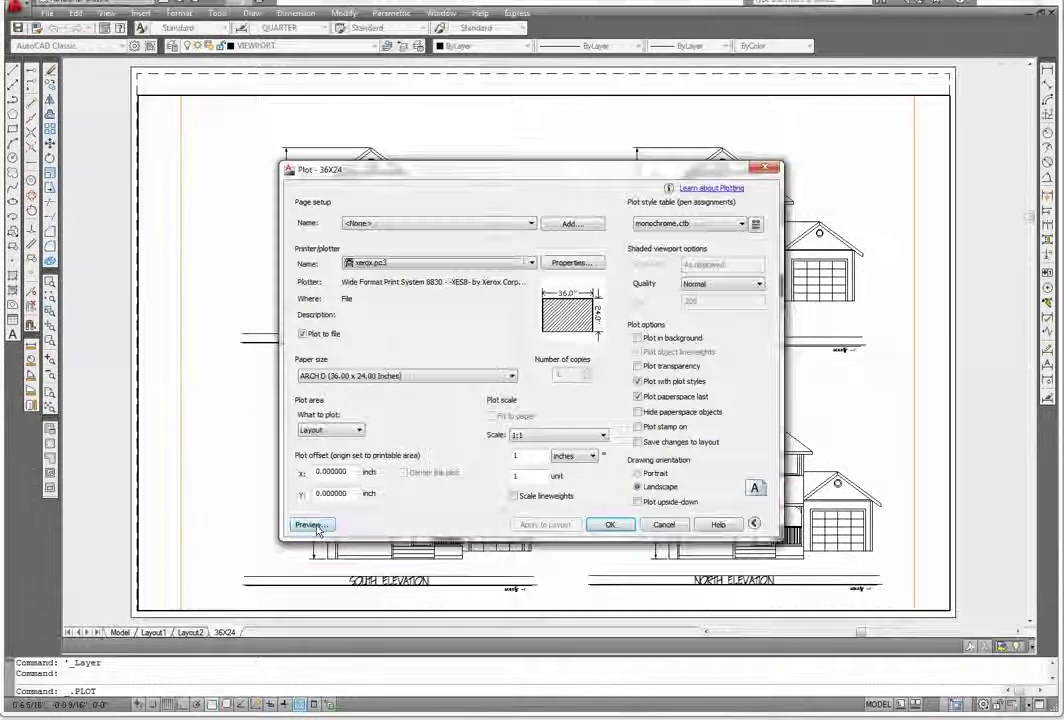
click(308, 588)
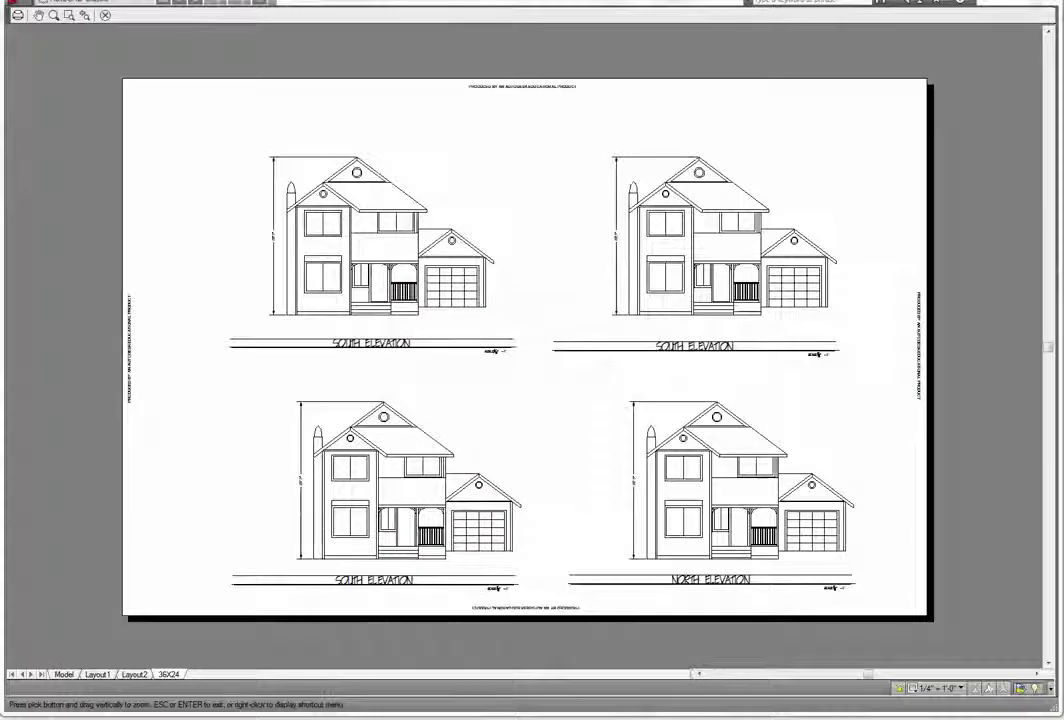
click(105, 15)
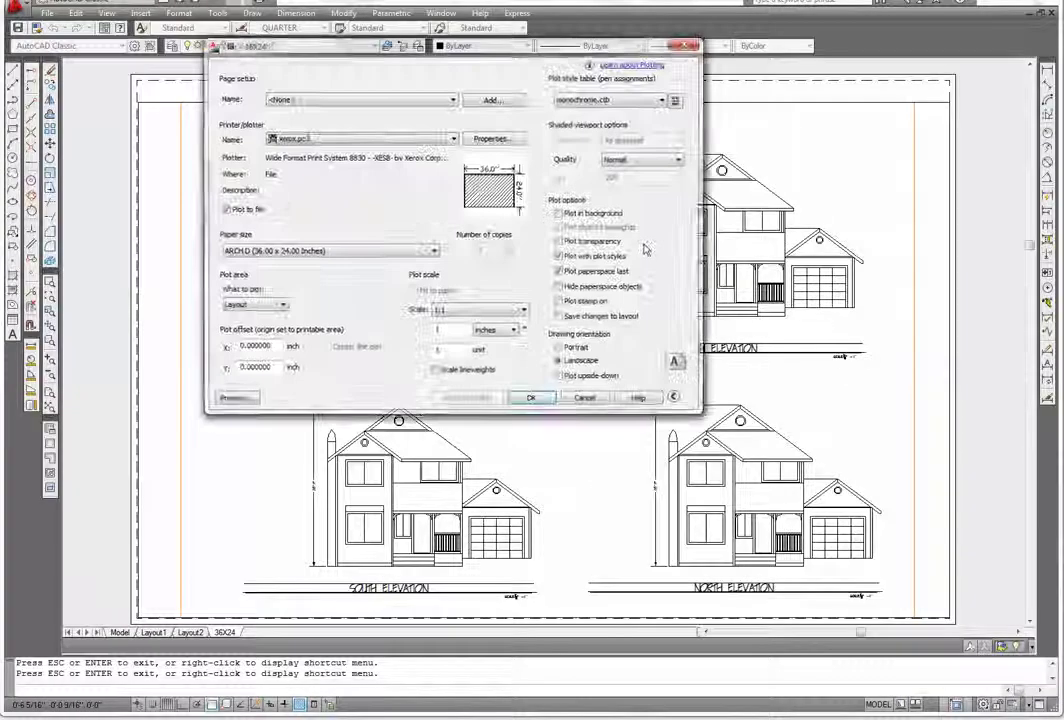
drag(535, 52, 650, 205)
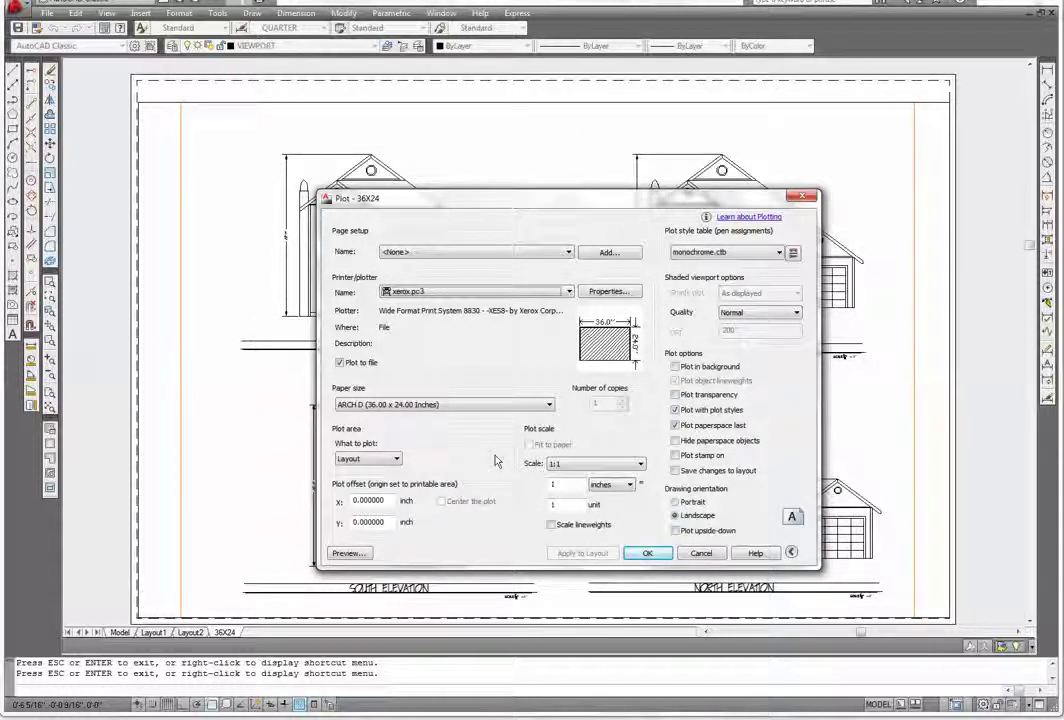
Plot the layout to a plot file named paradise3 on the Desktop and dismiss the completion notice.
click(648, 553)
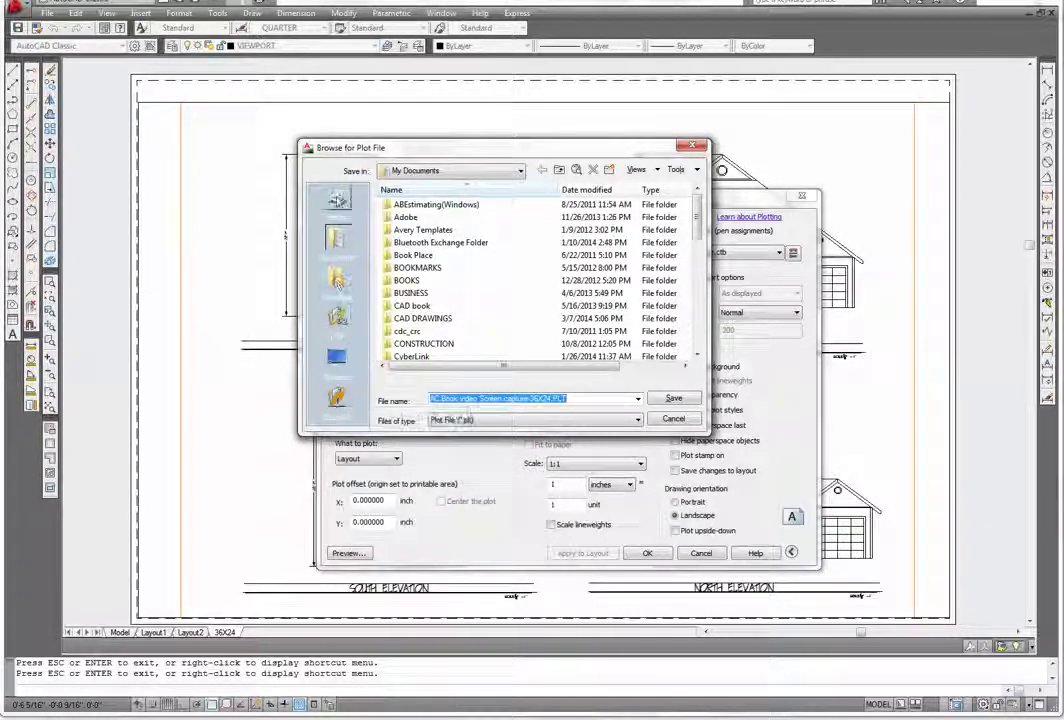
click(337, 362)
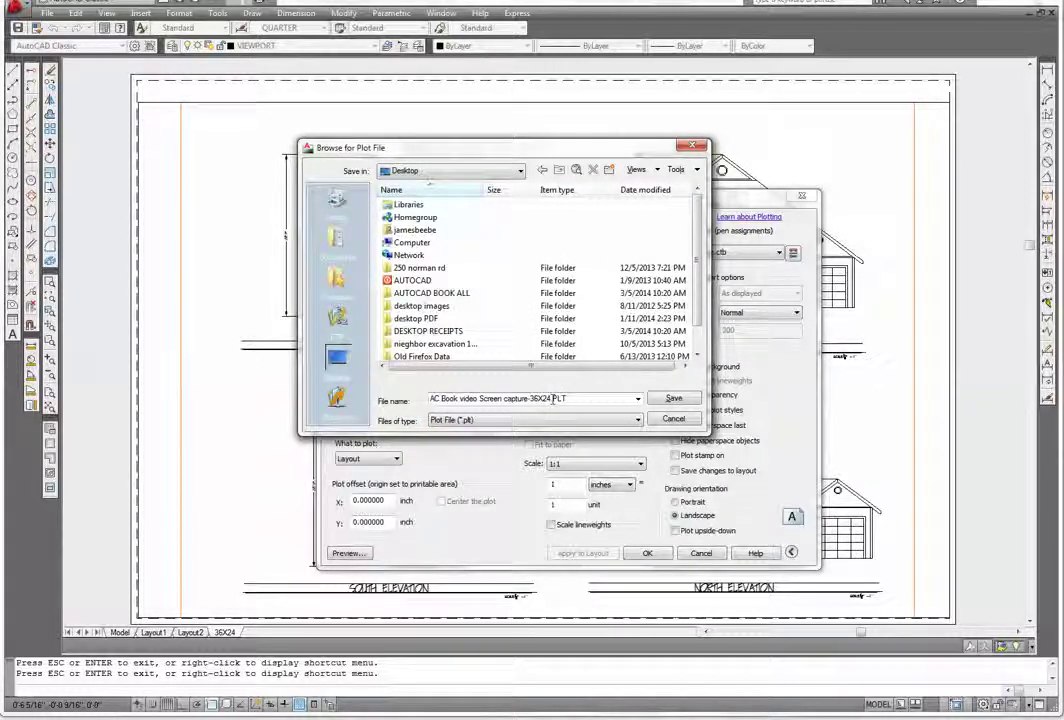
key(ctrl+a)
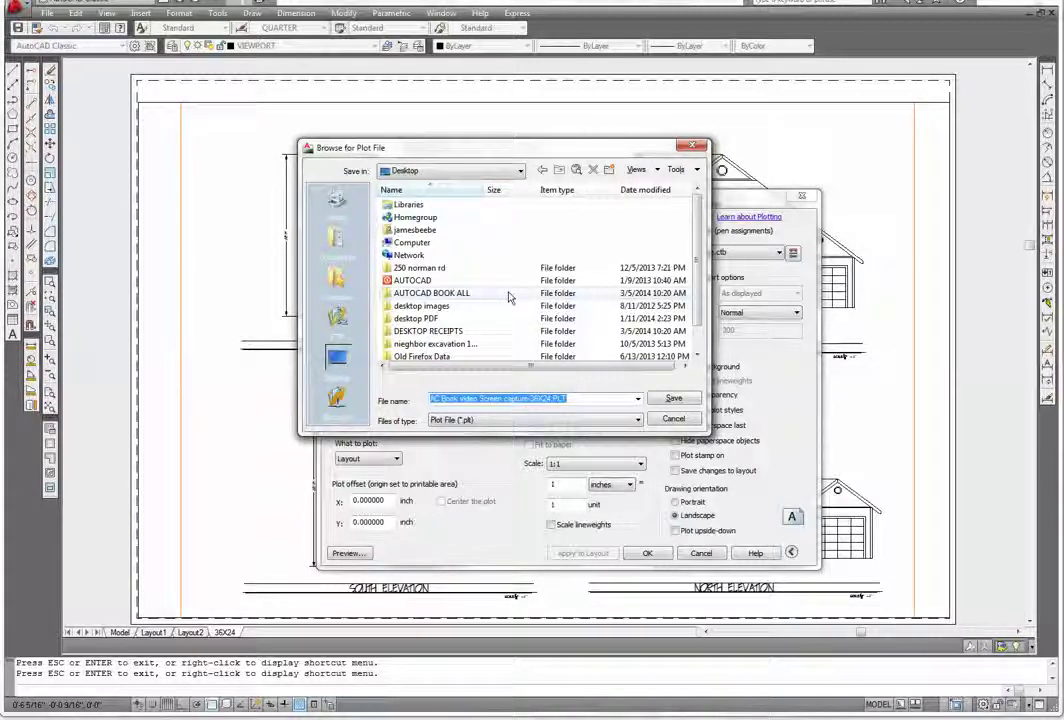
text(pa)
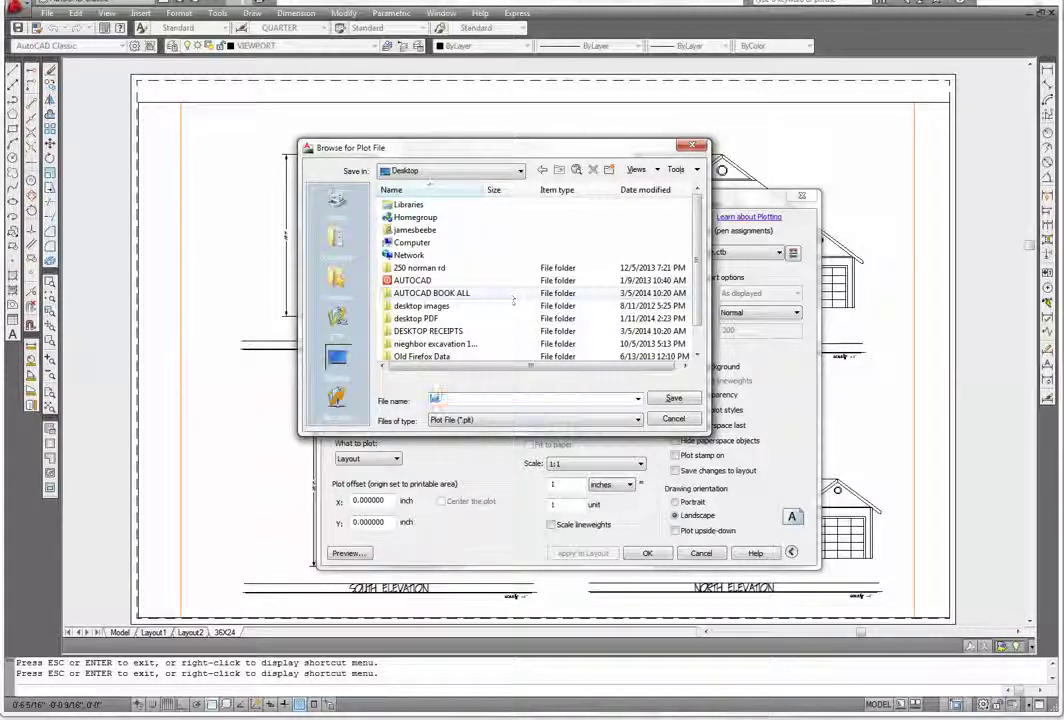
text(ra)
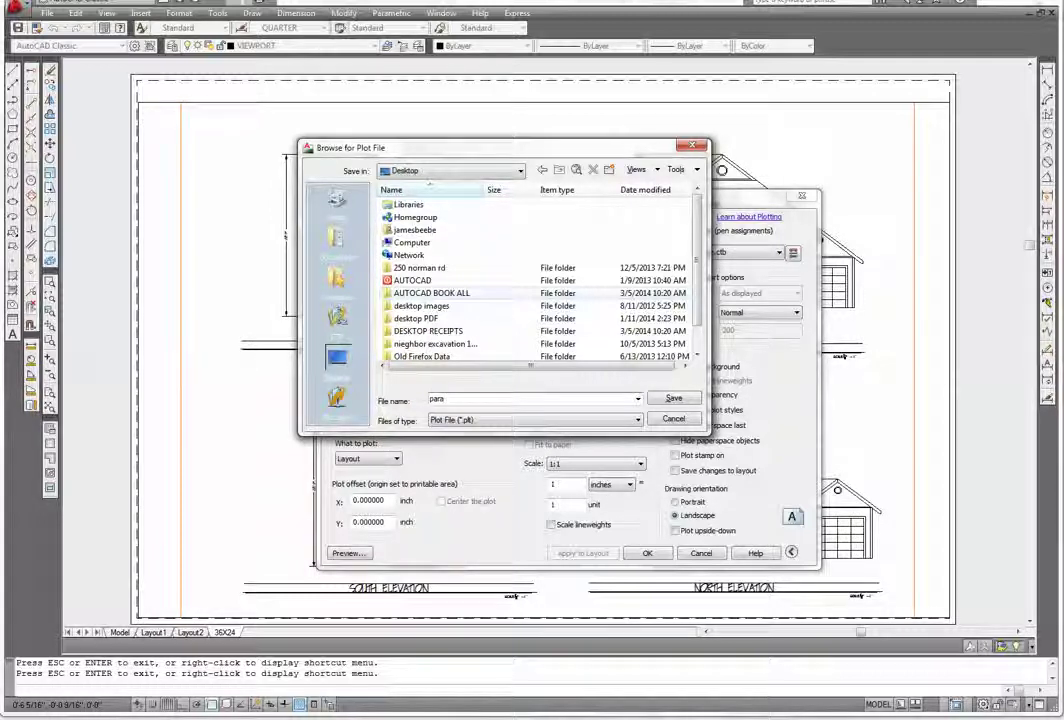
text(dise3)
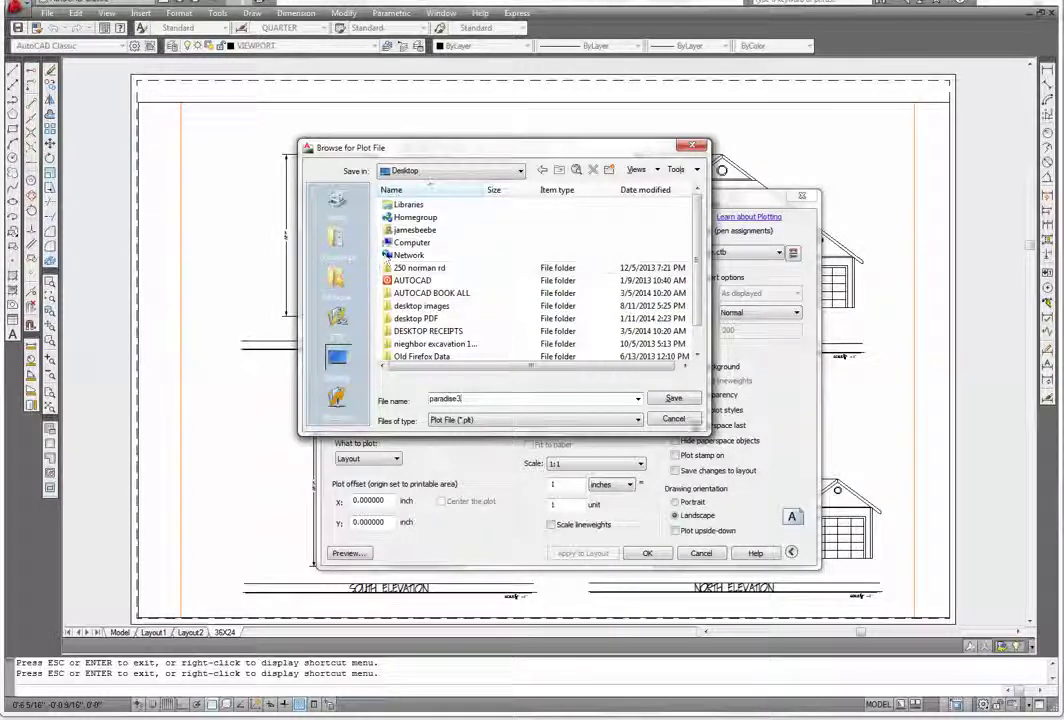
click(672, 400)
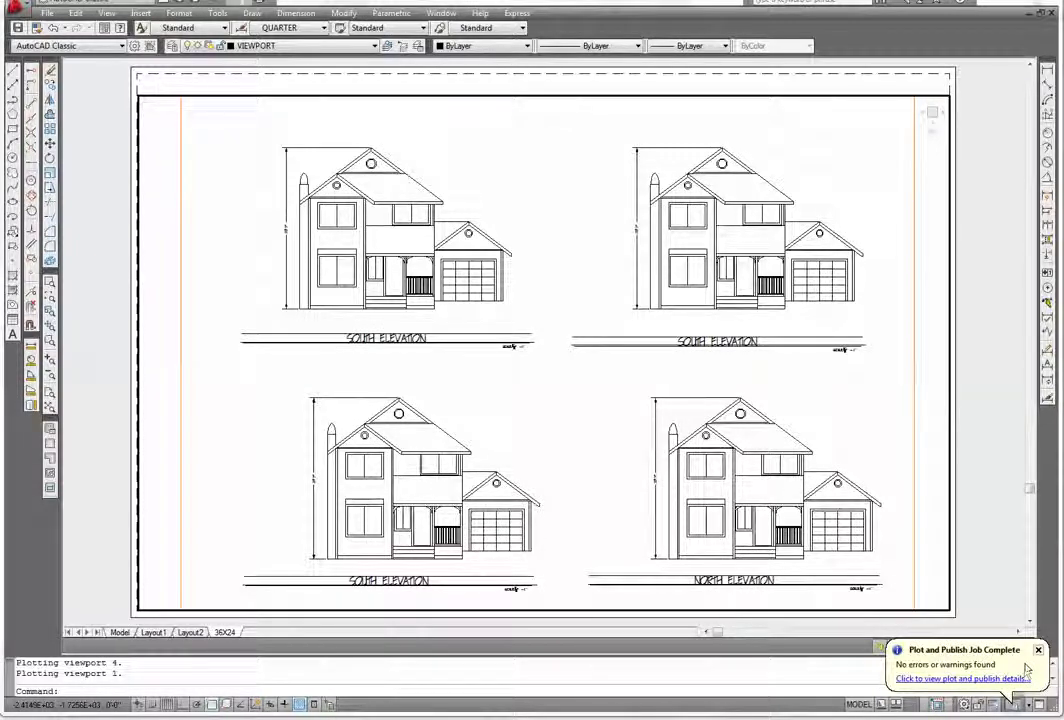
click(1038, 652)
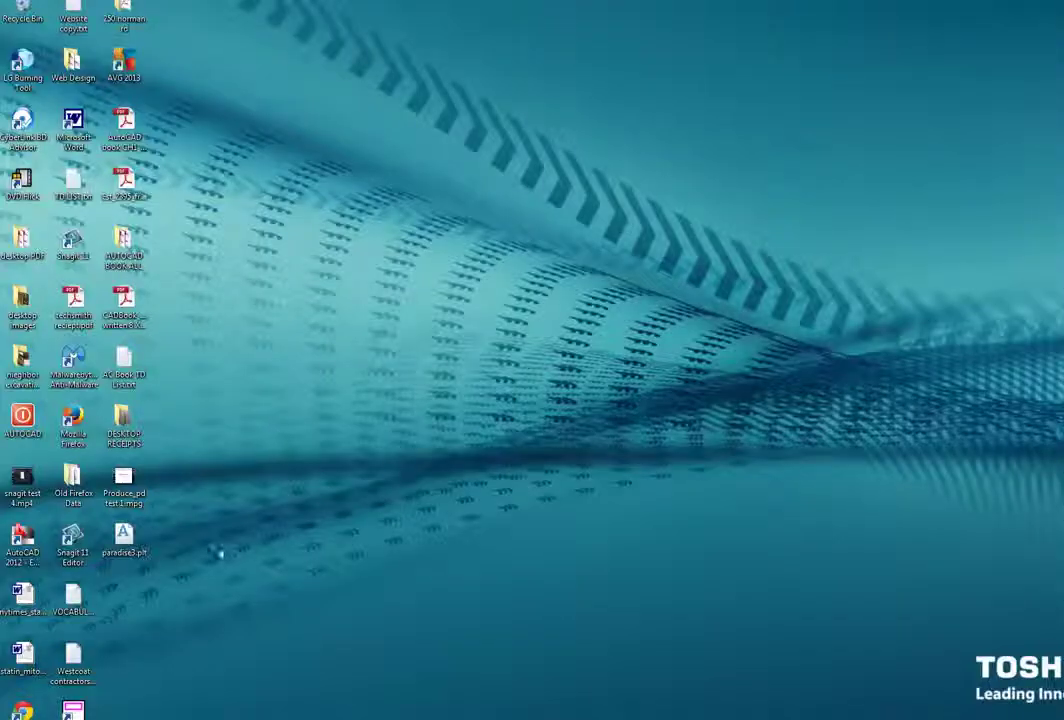
Try to open paradise3.plt from the Windows desktop and close the dialog.
double_click(127, 548)
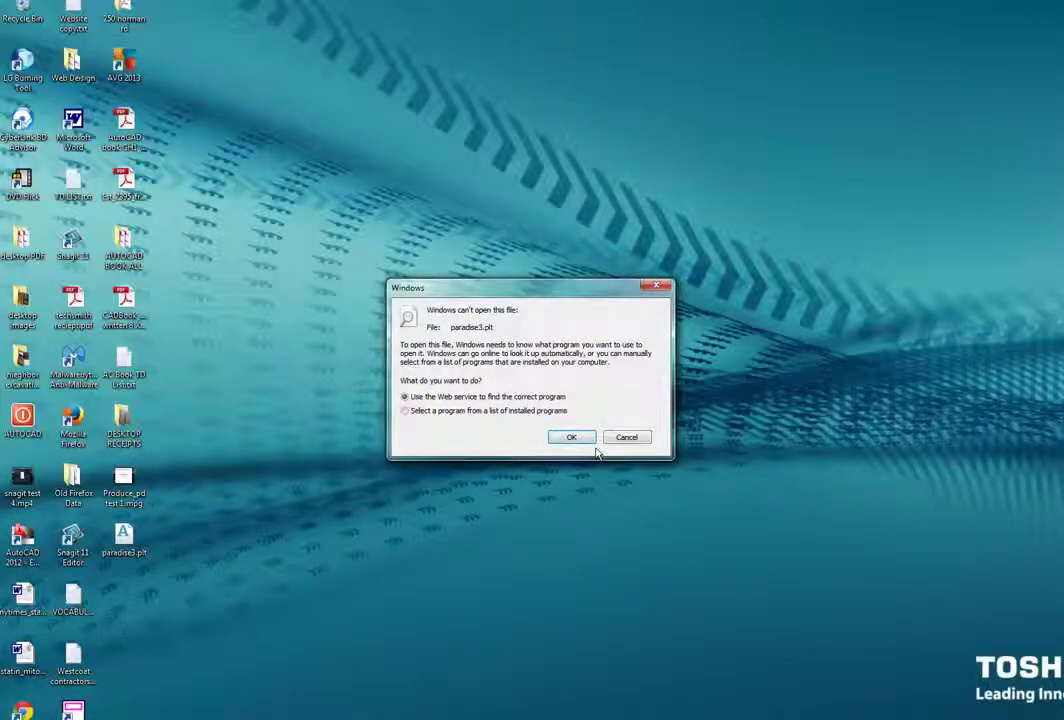
click(656, 286)
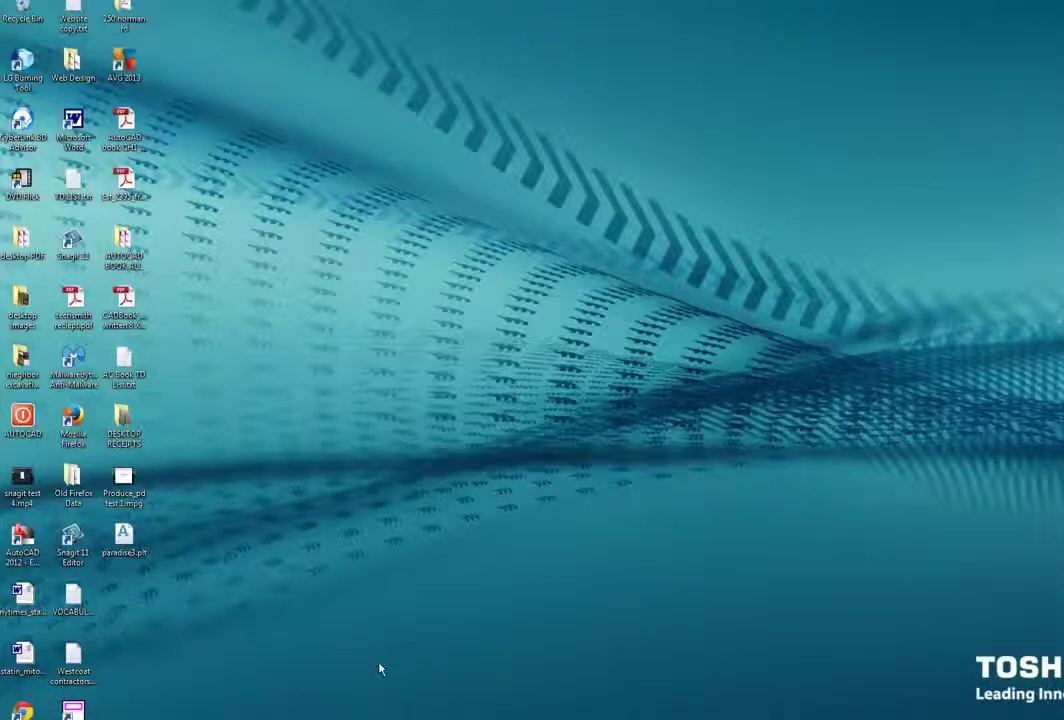